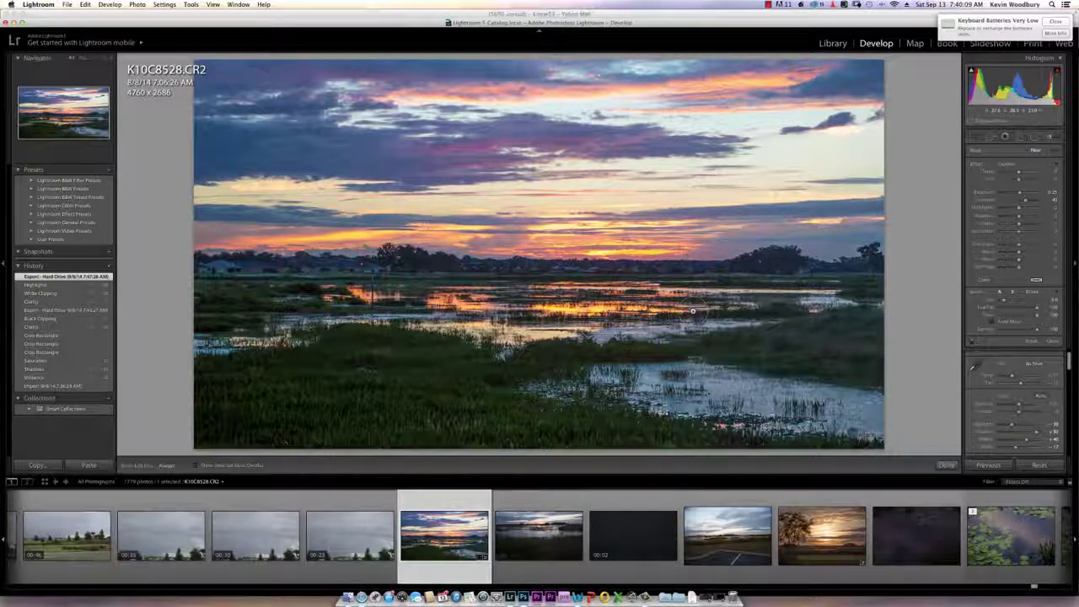
Paint a new Adjustment Brush mask over the whole sky and bring its Exposure close to zero
{"action": "scroll", "coordinate": [692, 311], "scroll_direction": "up", "scroll_amount": 5}
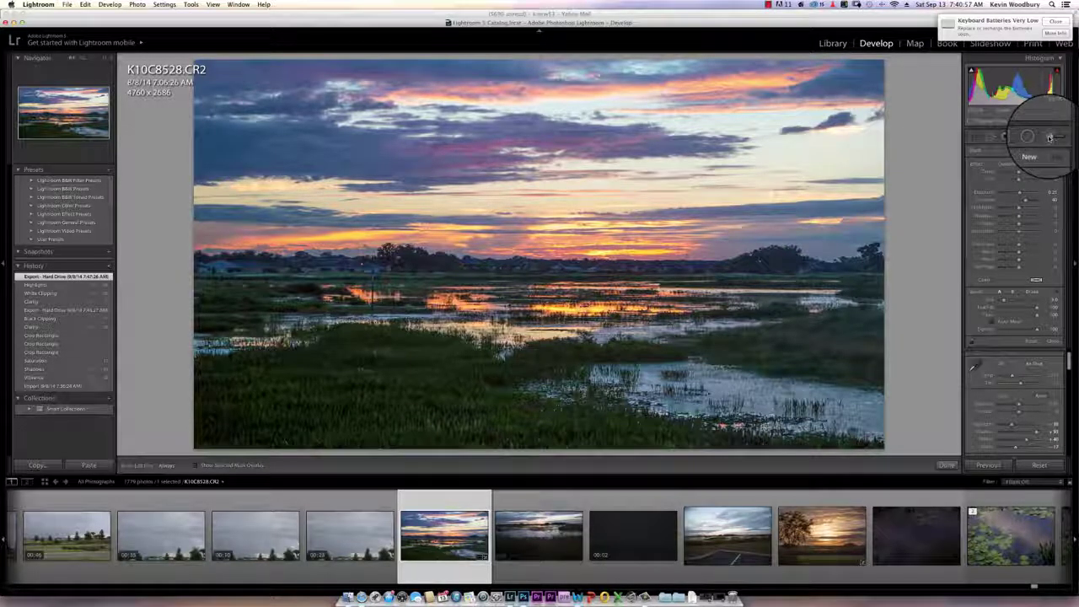
{"action": "left_click", "coordinate": [1050, 138]}
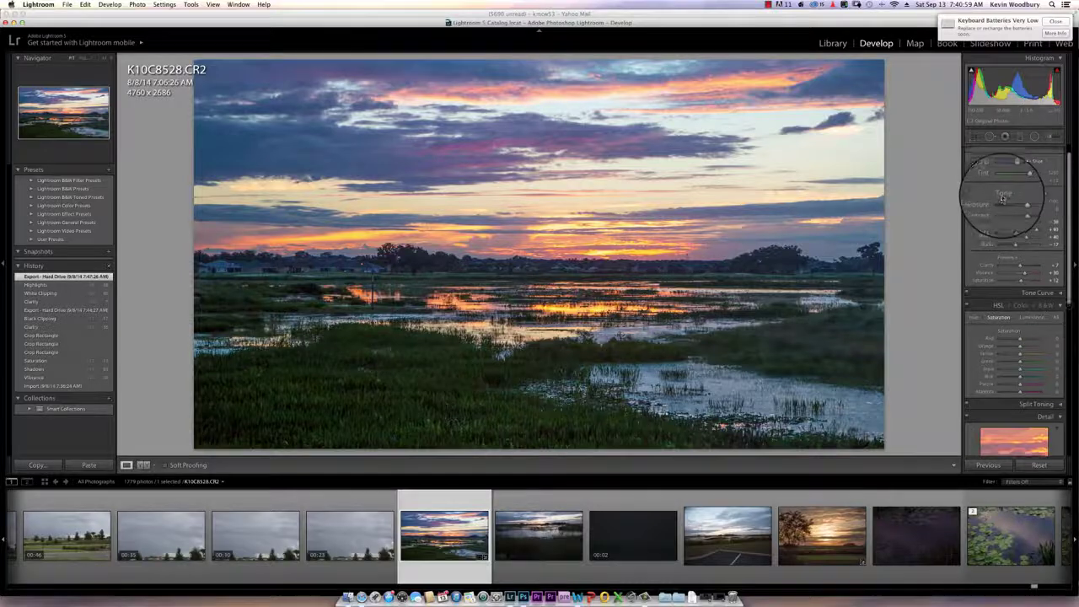
{"action": "left_click", "coordinate": [1050, 138]}
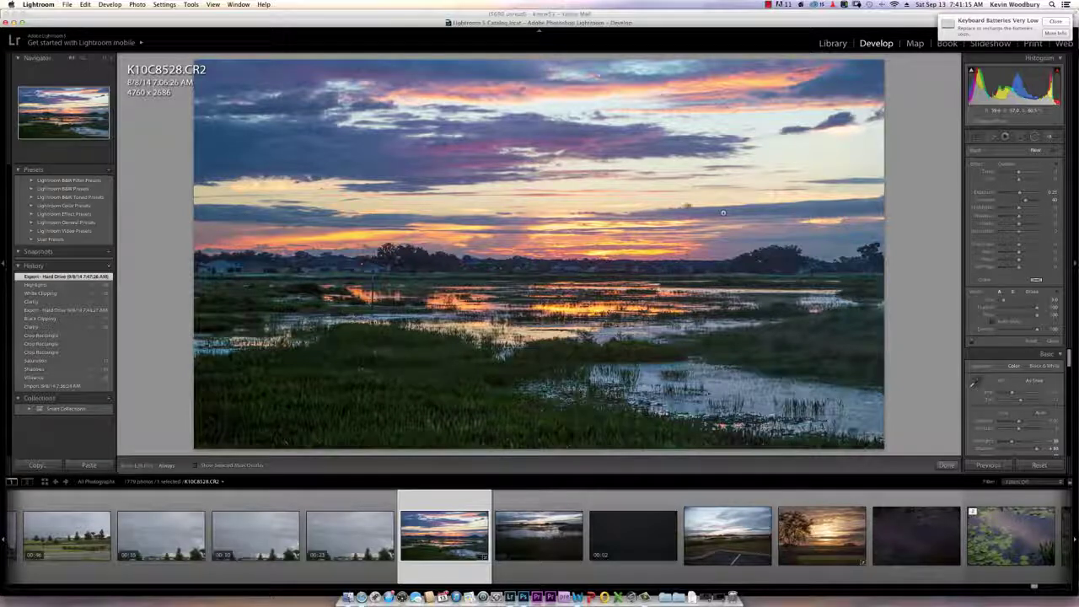
{"action": "left_click", "coordinate": [652, 181]}
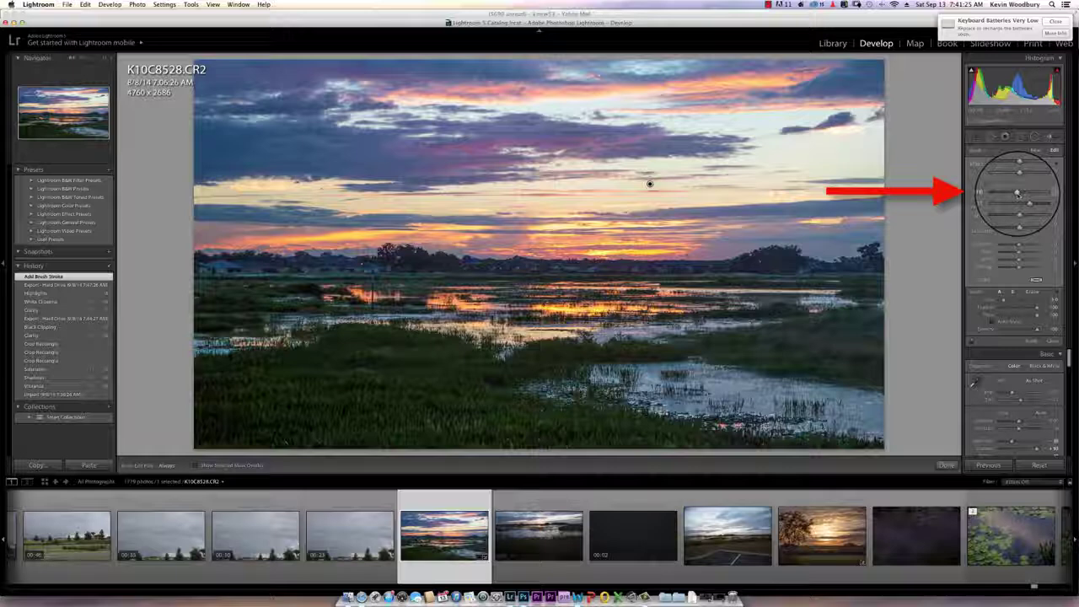
{"action": "left_click_drag", "start_coordinate": [1017, 194], "coordinate": [1019, 194]}
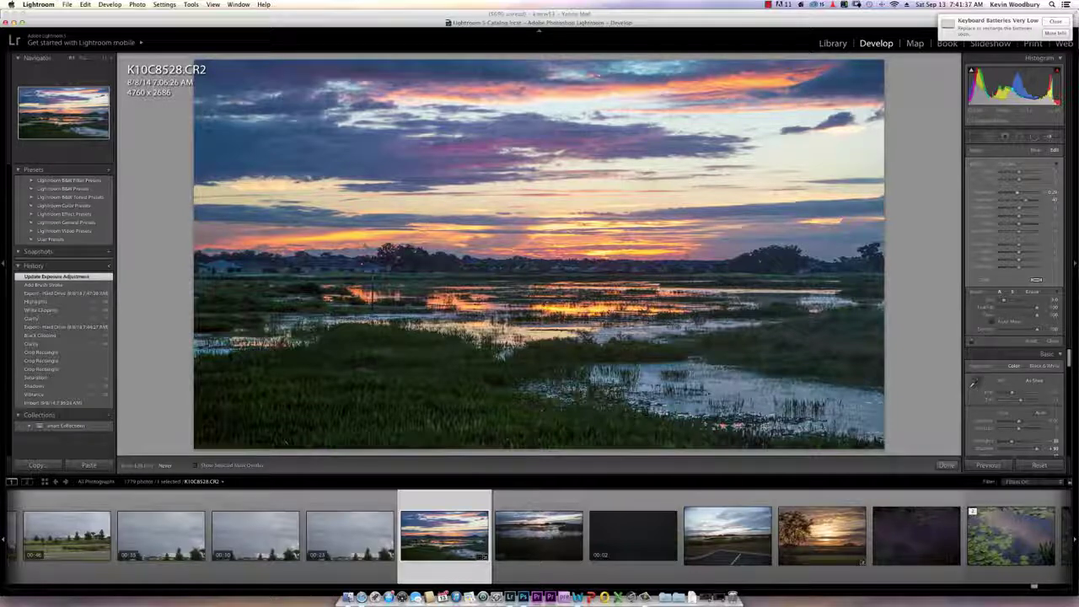
{"action": "mouse_move", "coordinate": [877, 100]}
{"action": "left_mouse_down"}
{"action": "mouse_move", "coordinate": [295, 93]}
{"action": "mouse_move", "coordinate": [165, 116]}
{"action": "mouse_move", "coordinate": [716, 139]}
{"action": "mouse_move", "coordinate": [941, 135]}
{"action": "mouse_move", "coordinate": [641, 157]}
{"action": "mouse_move", "coordinate": [165, 155]}
{"action": "mouse_move", "coordinate": [308, 187]}
{"action": "mouse_move", "coordinate": [873, 230]}
{"action": "mouse_move", "coordinate": [674, 237]}
{"action": "mouse_move", "coordinate": [194, 207]}
{"action": "mouse_move", "coordinate": [248, 233]}
{"action": "mouse_move", "coordinate": [482, 240]}
{"action": "mouse_move", "coordinate": [498, 229]}
{"action": "left_mouse_up"}
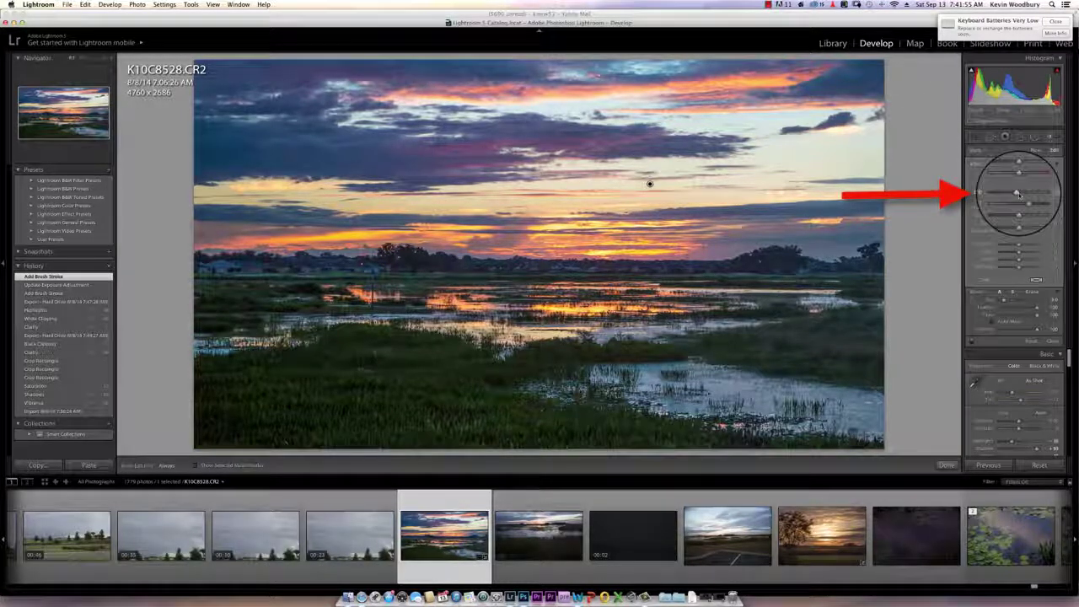
{"action": "left_click_drag", "start_coordinate": [1017, 194], "coordinate": [1018, 193]}
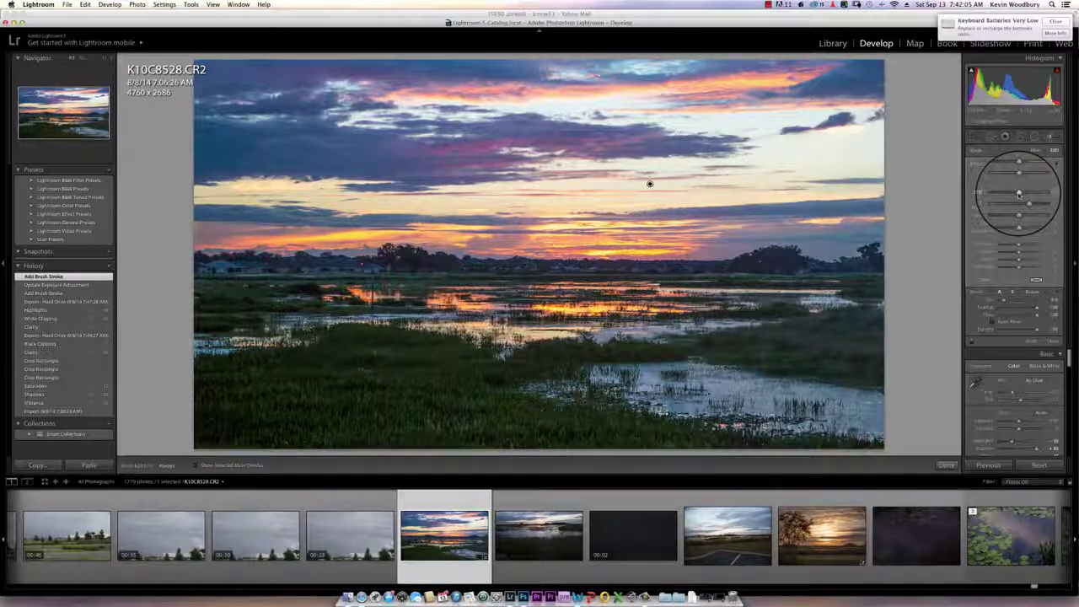
{"action": "left_click_drag", "start_coordinate": [1018, 194], "coordinate": [1019, 194]}
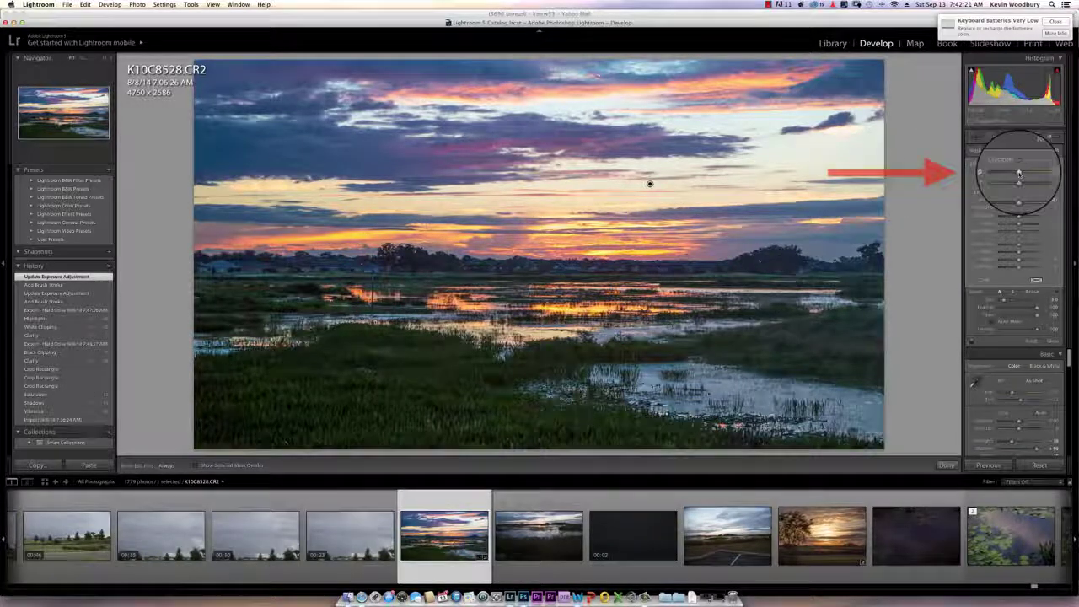
Try different color temperature and tint settings on the sky mask, and reset both to zero
{"action": "left_click_drag", "start_coordinate": [1017, 173], "coordinate": [1023, 173]}
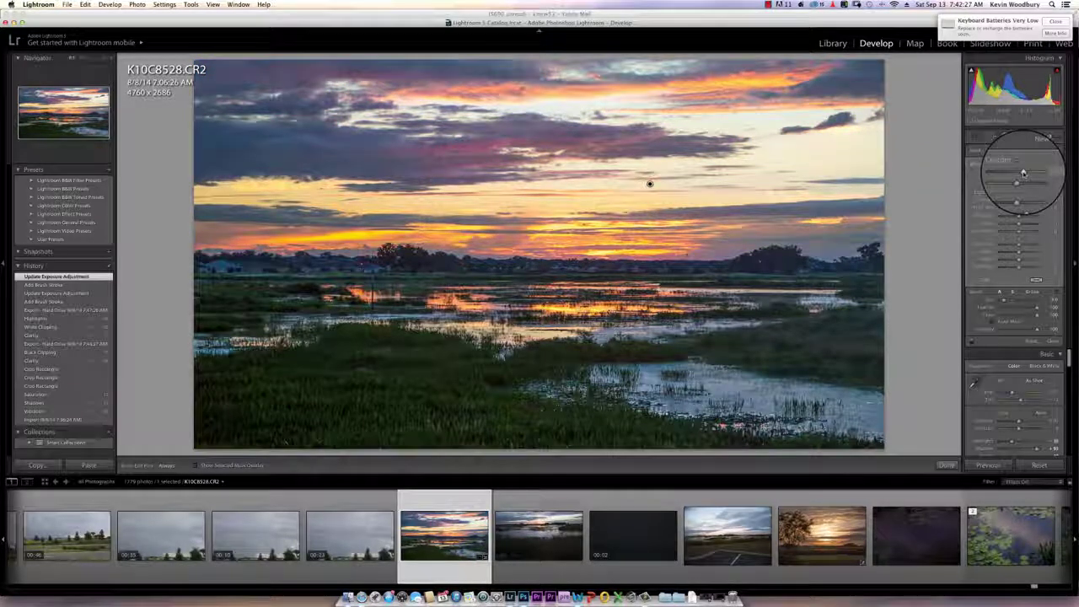
{"action": "left_click_drag", "start_coordinate": [1019, 172], "coordinate": [1017, 172]}
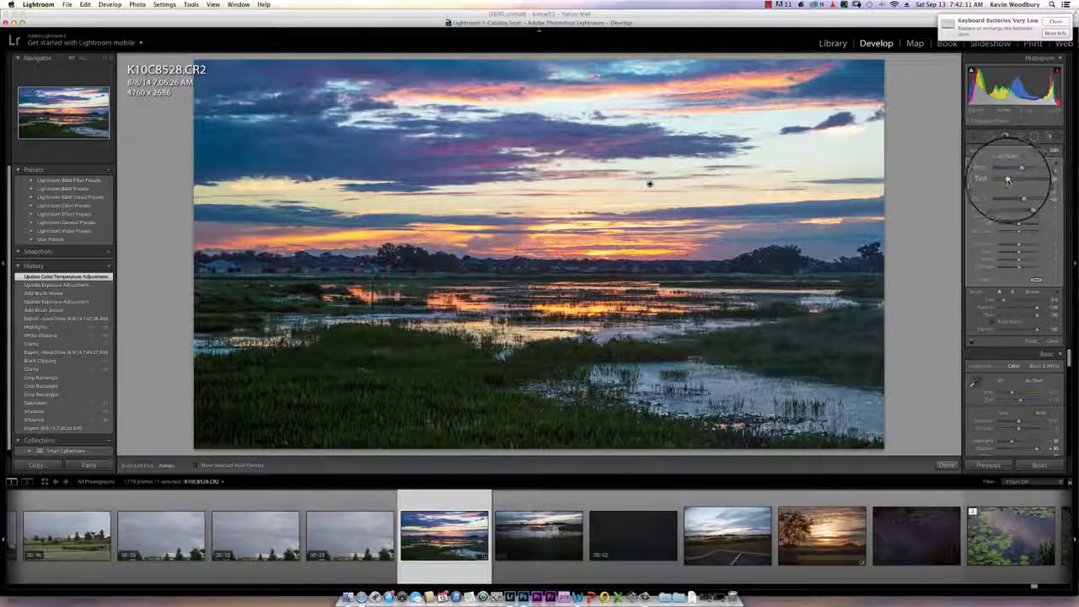
{"action": "mouse_move", "coordinate": [1001, 180]}
{"action": "left_mouse_down"}
{"action": "mouse_move", "coordinate": [1041, 179]}
{"action": "mouse_move", "coordinate": [1017, 179]}
{"action": "left_mouse_up"}
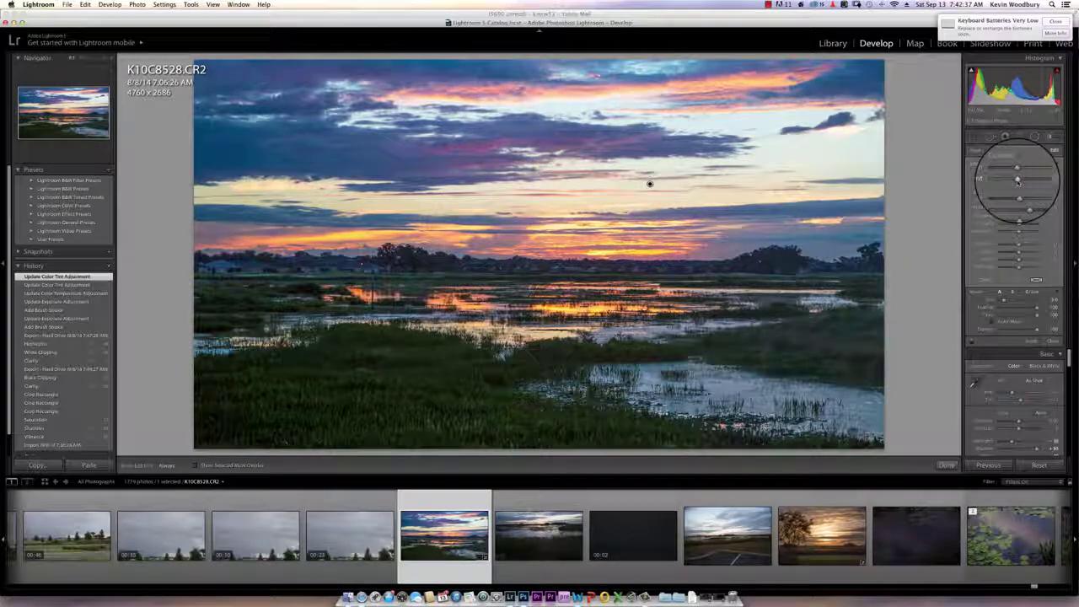
{"action": "double_click", "coordinate": [1017, 180]}
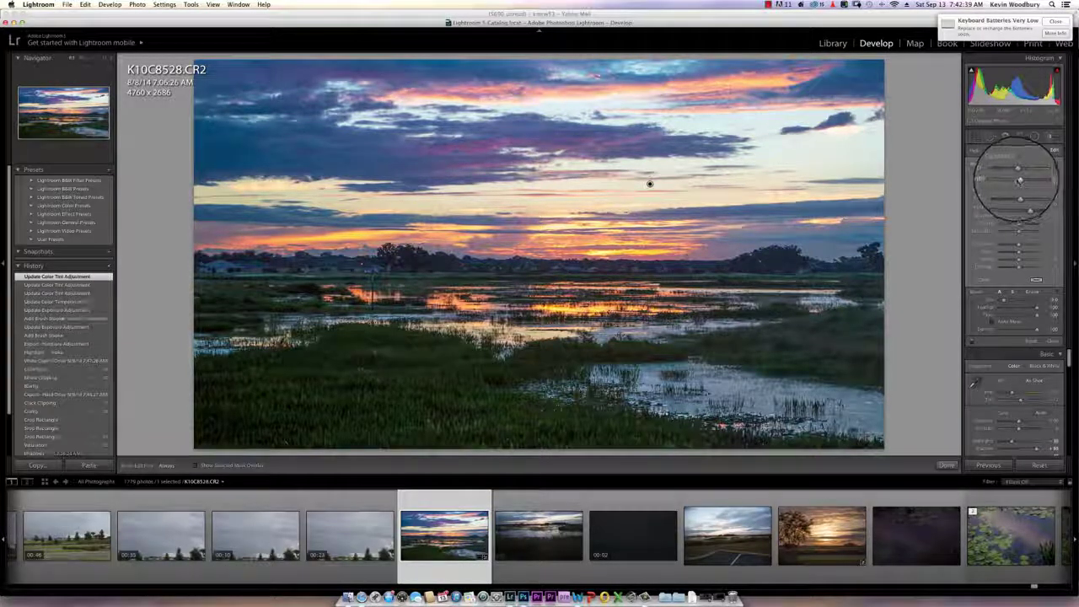
{"action": "double_click", "coordinate": [1019, 179]}
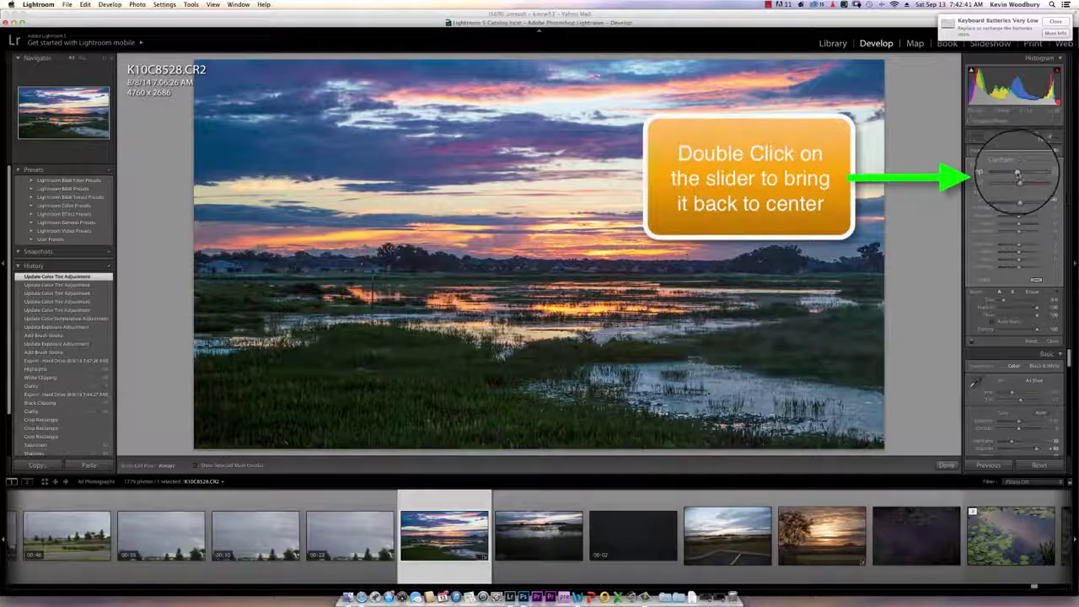
{"action": "double_click", "coordinate": [1017, 172]}
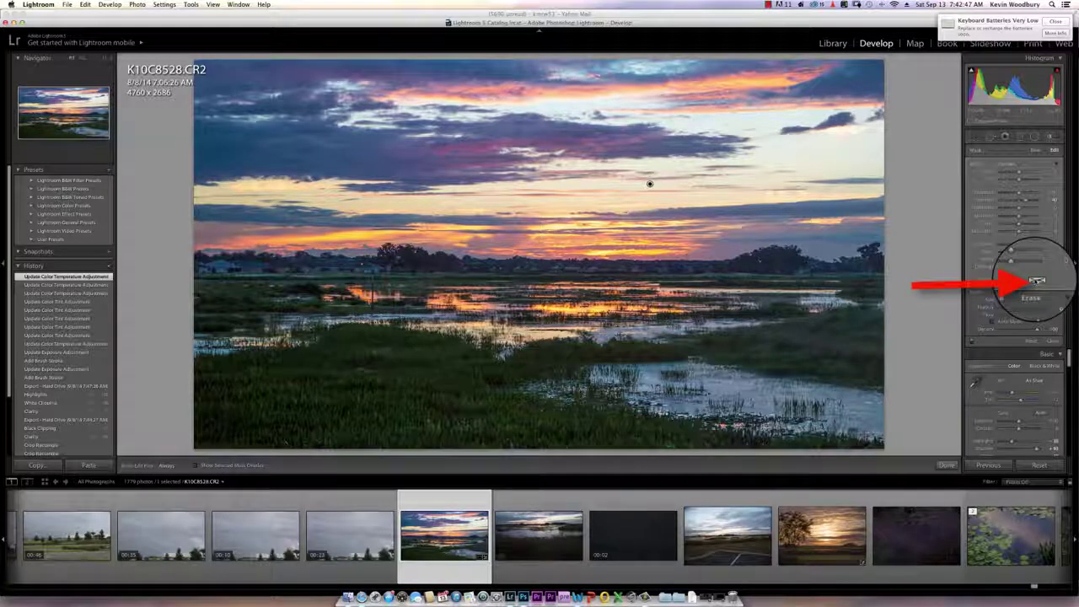
Tint the sky mask vivid blue after trying magenta and green, and reset its Saturation to zero after testing it
{"action": "left_click", "coordinate": [1039, 279]}
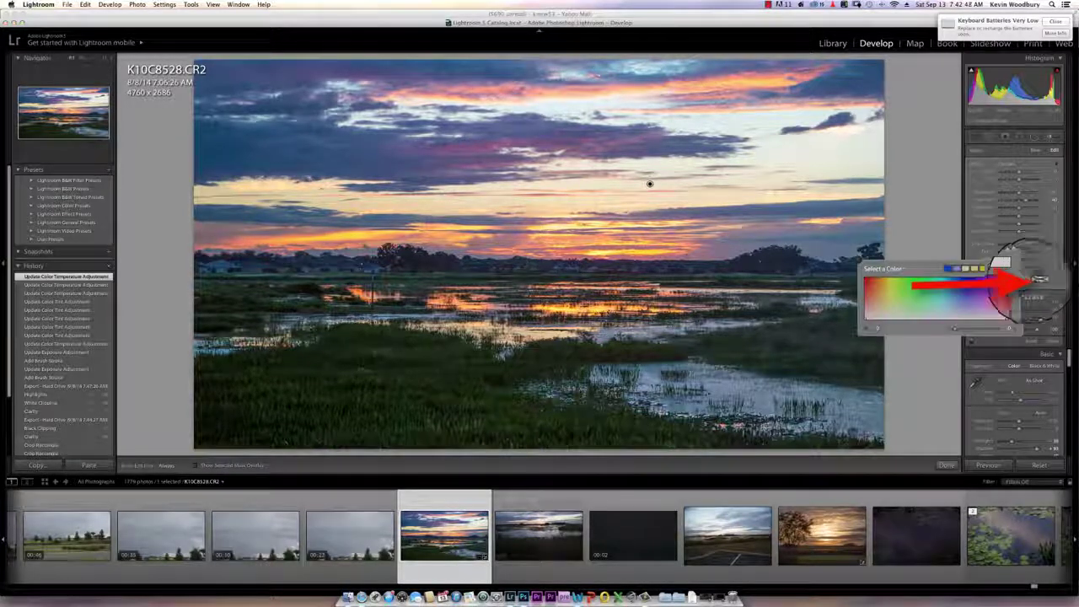
{"action": "left_click", "coordinate": [968, 283]}
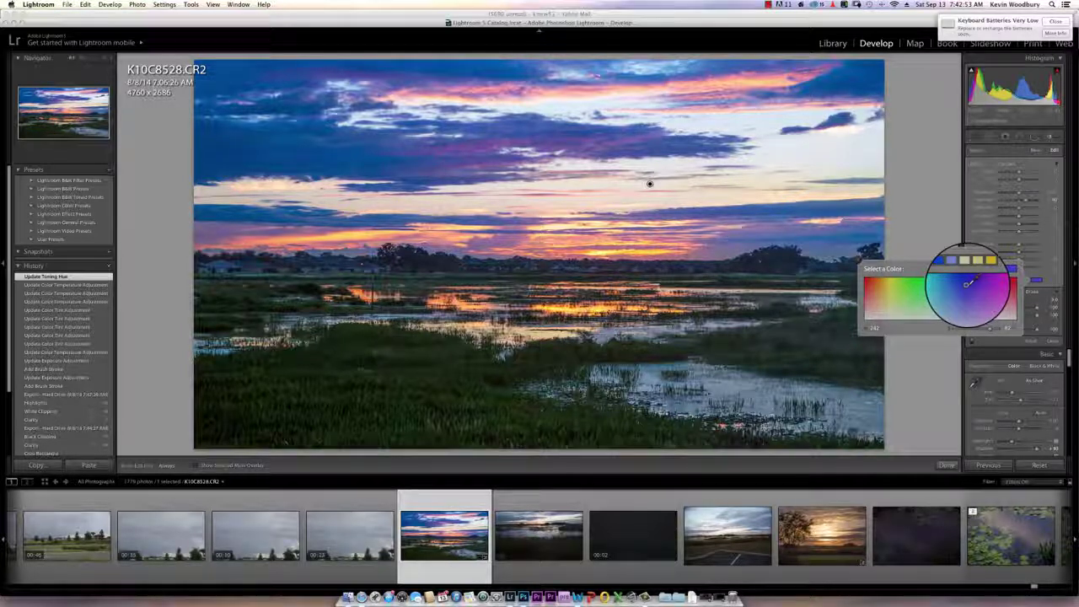
{"action": "left_click", "coordinate": [995, 280]}
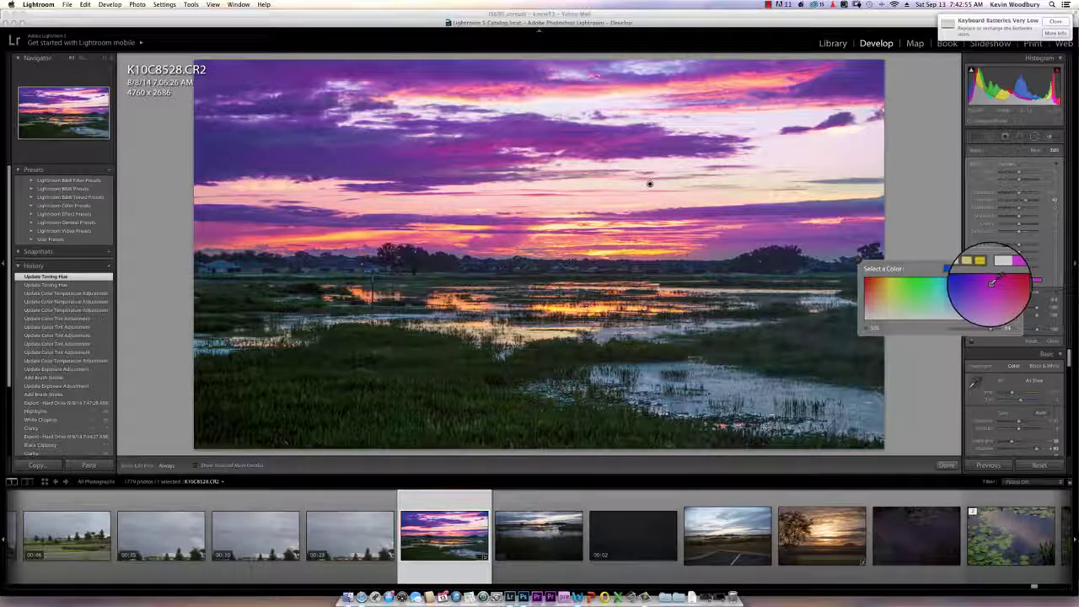
{"action": "left_click", "coordinate": [924, 278]}
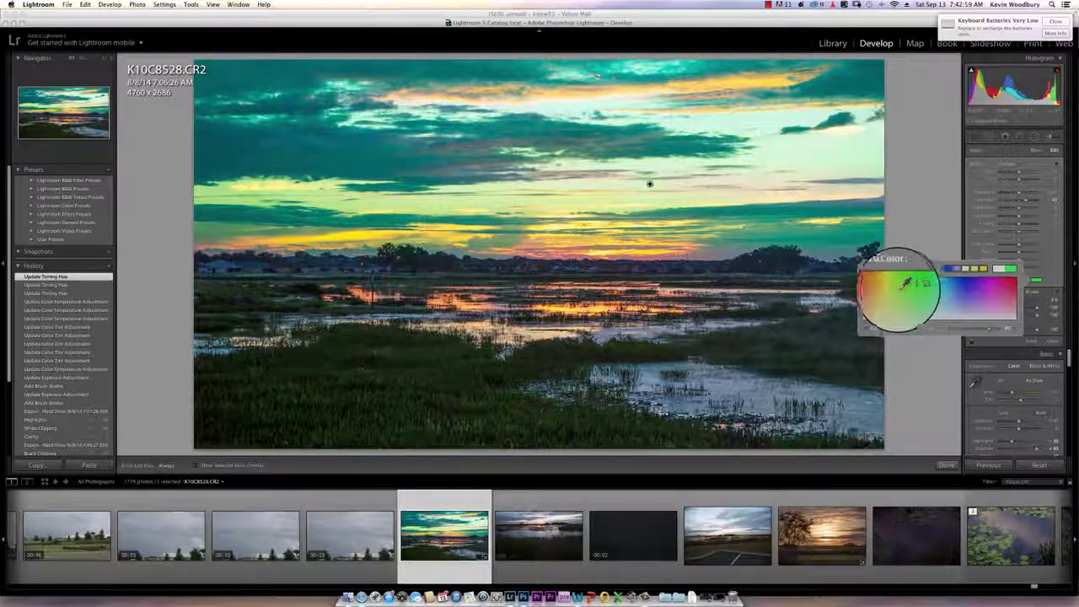
{"action": "left_click", "coordinate": [889, 284]}
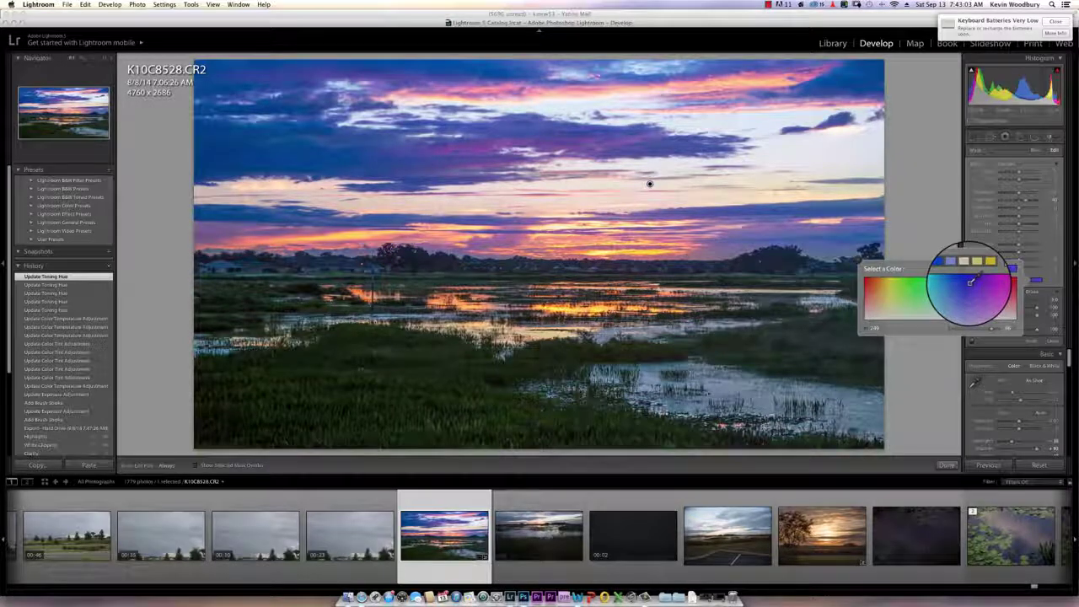
{"action": "left_click", "coordinate": [858, 260]}
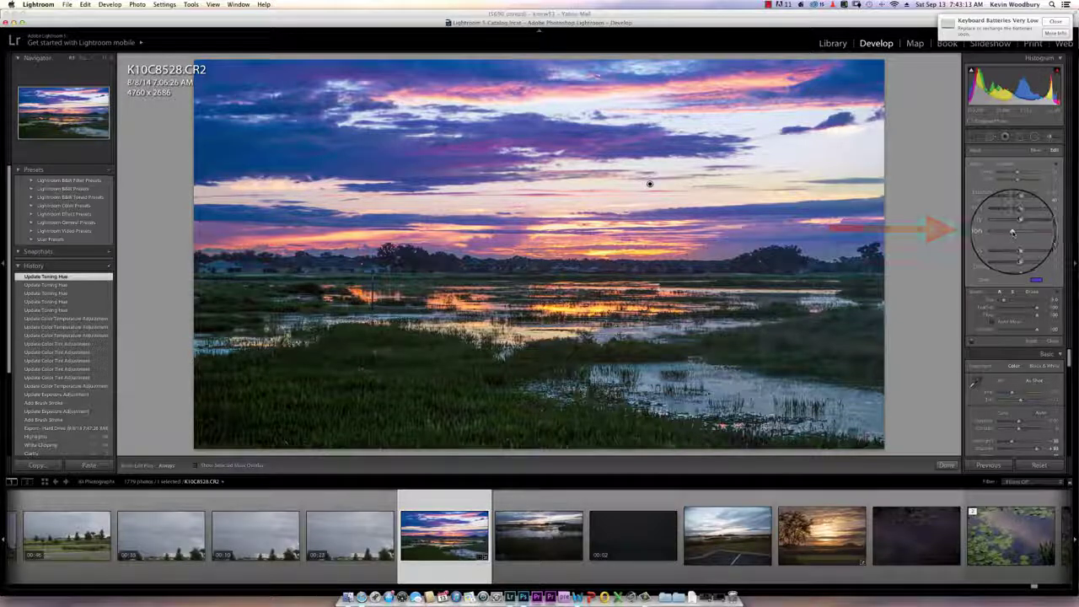
{"action": "mouse_move", "coordinate": [1019, 231]}
{"action": "left_mouse_down"}
{"action": "mouse_move", "coordinate": [1005, 233]}
{"action": "mouse_move", "coordinate": [1018, 232]}
{"action": "left_mouse_up"}
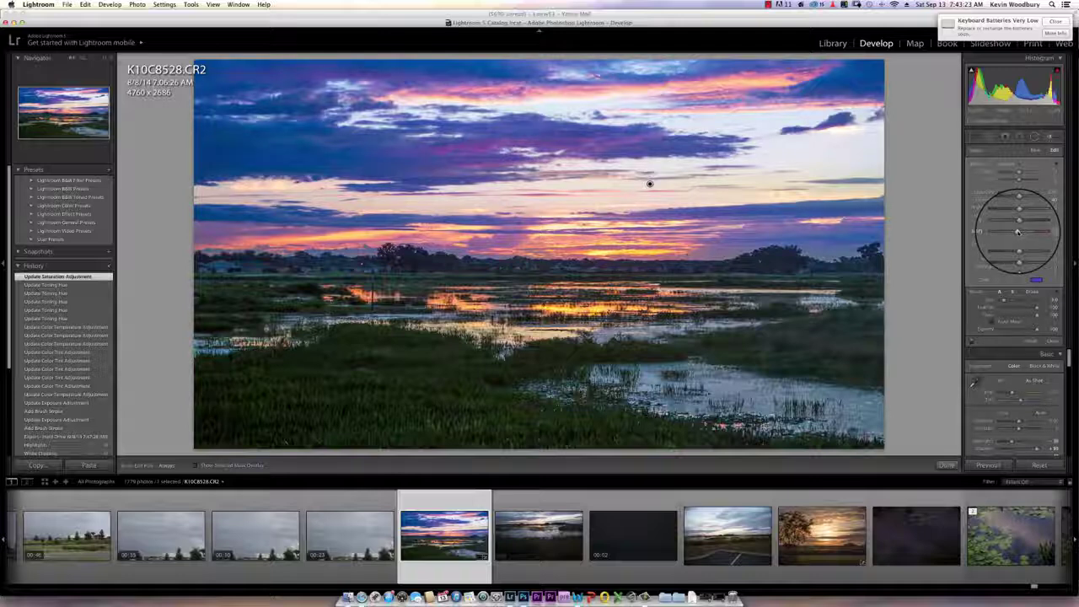
{"action": "double_click", "coordinate": [1019, 232]}
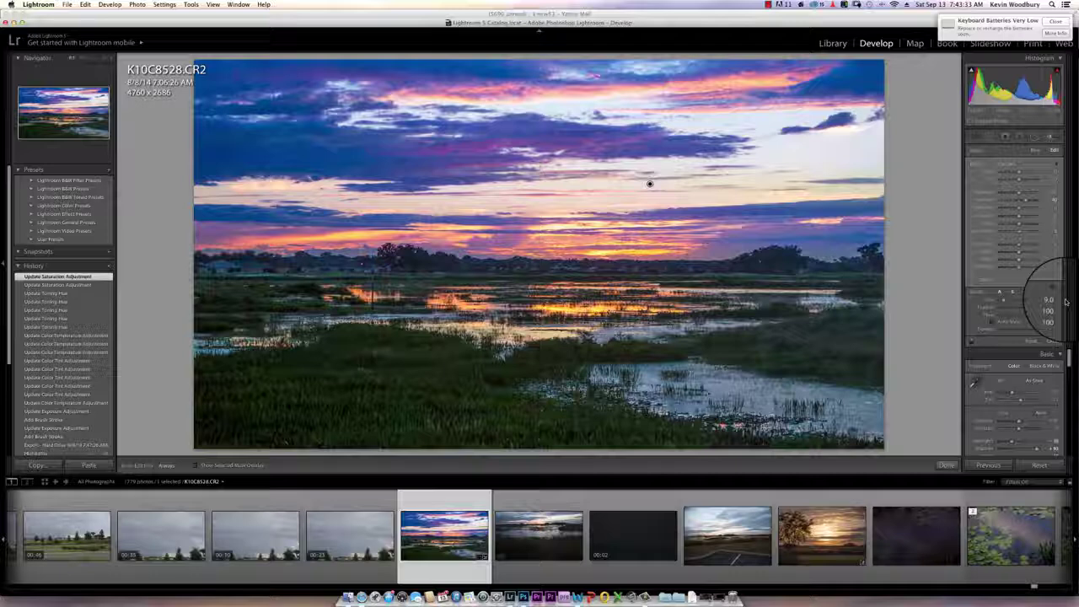
Start a new brush mask on the foreground pond, give it a pale violet-blue tint, and paint it over the water with the edit pins hidden
{"action": "left_click", "coordinate": [1036, 150]}
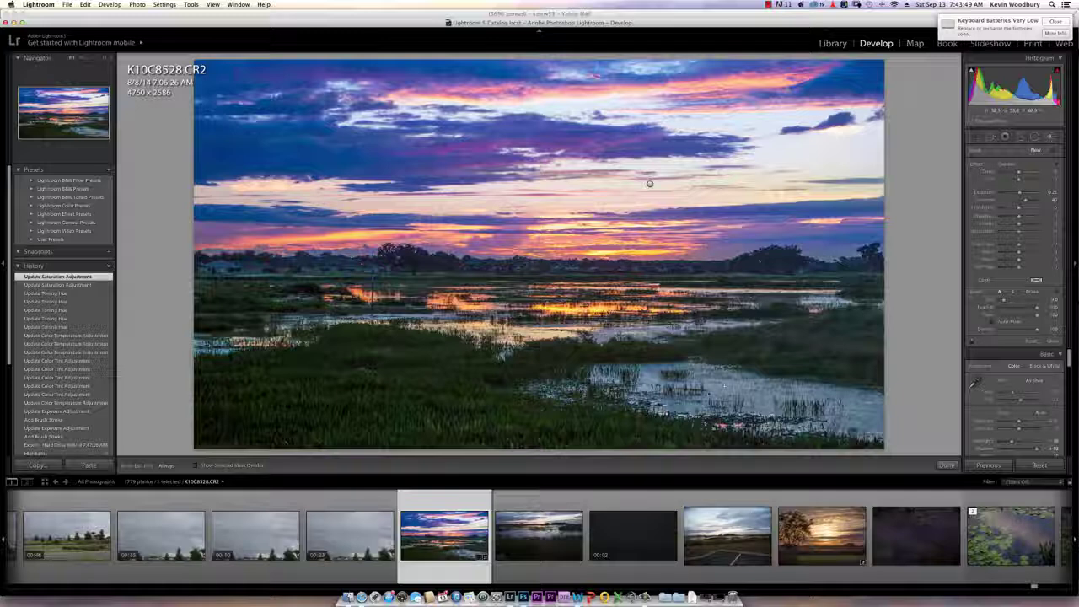
{"action": "left_click", "coordinate": [724, 386]}
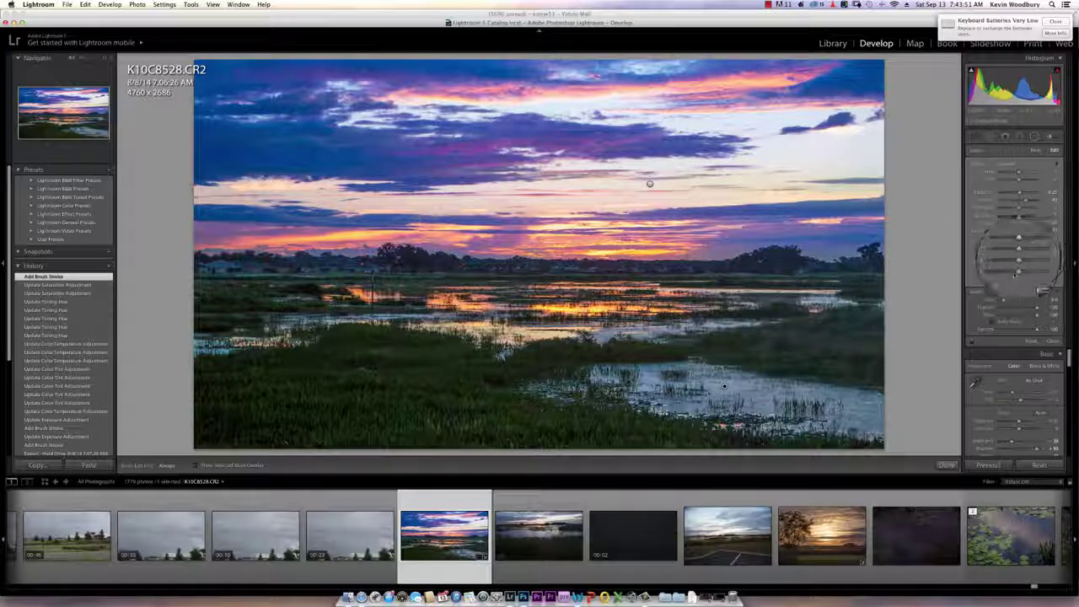
{"action": "left_click", "coordinate": [1036, 281]}
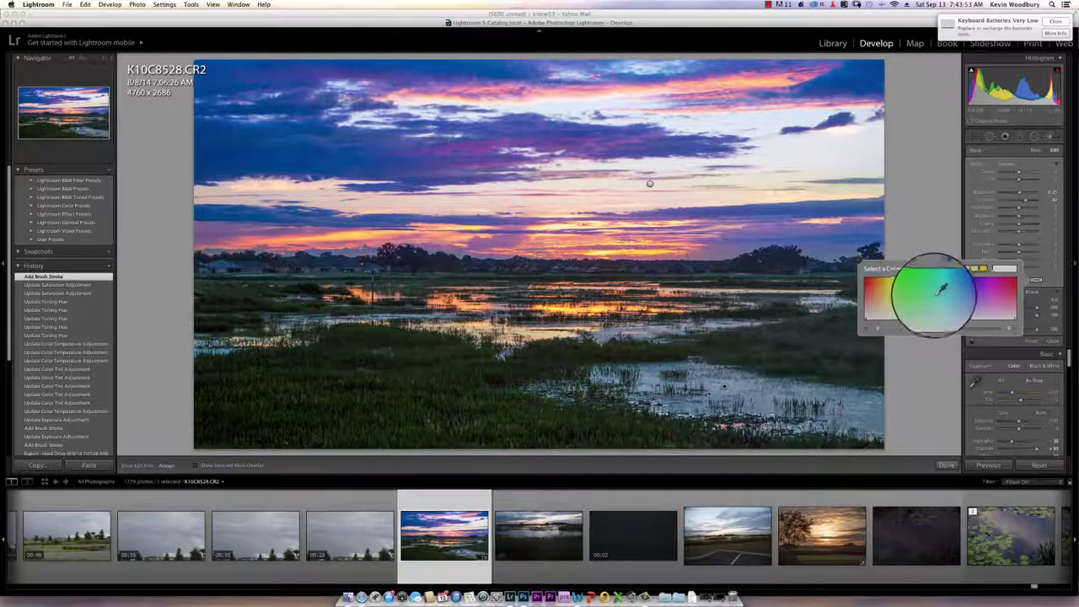
{"action": "left_click", "coordinate": [965, 300]}
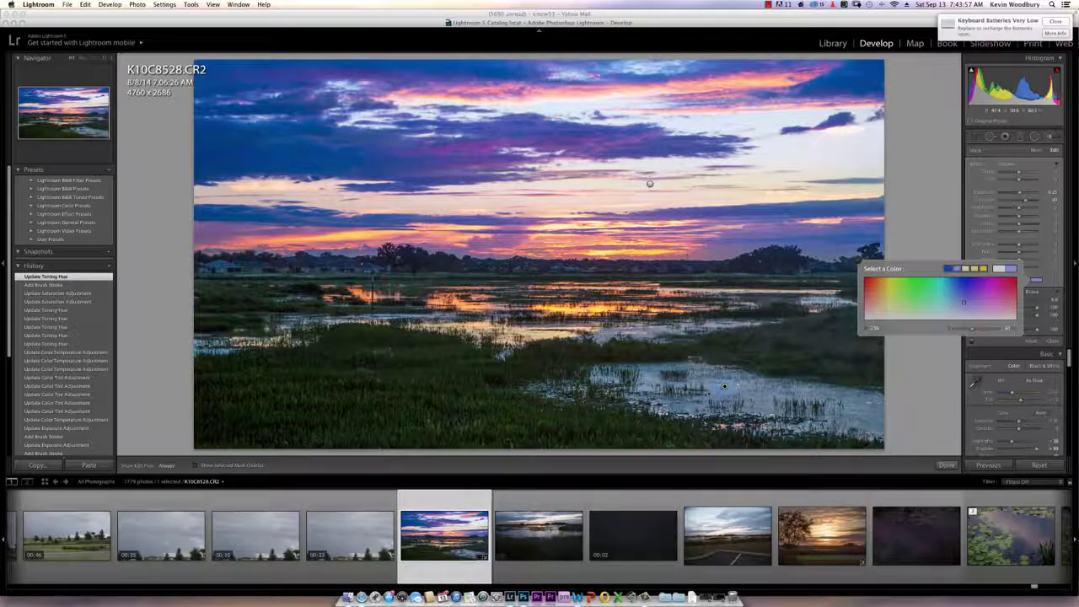
{"action": "key", "text": "Return"}
{"action": "key", "text": "h"}
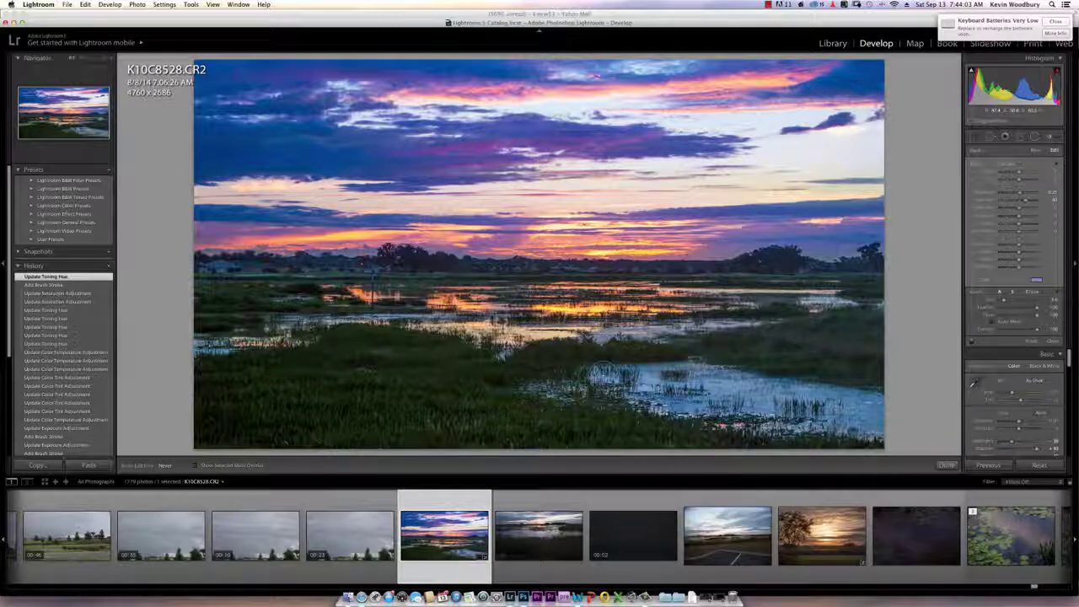
{"action": "left_click", "coordinate": [650, 183]}
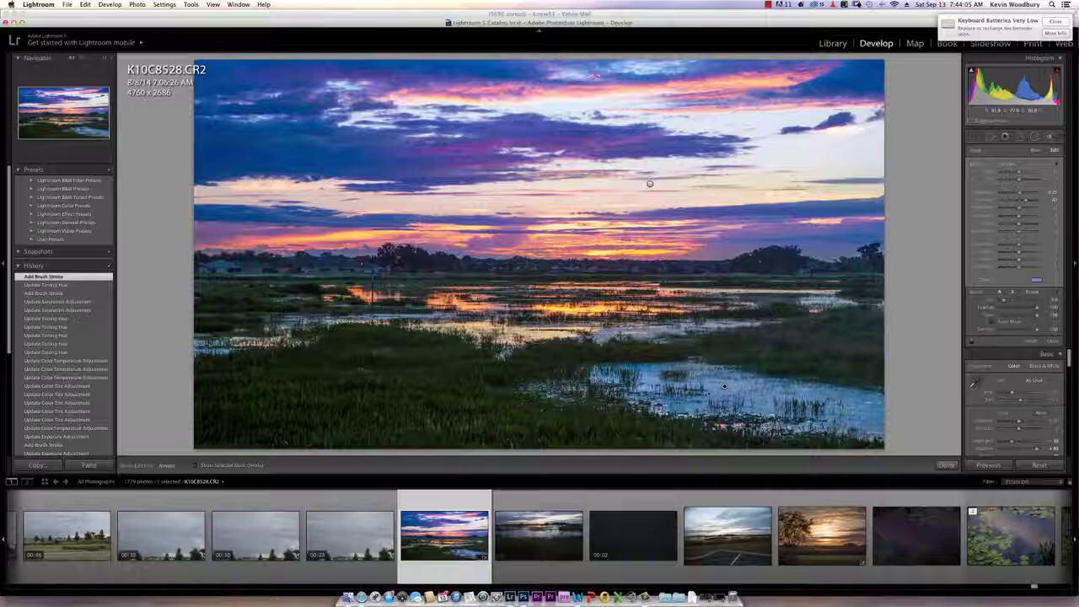
{"action": "left_click_drag", "start_coordinate": [556, 337], "coordinate": [544, 339]}
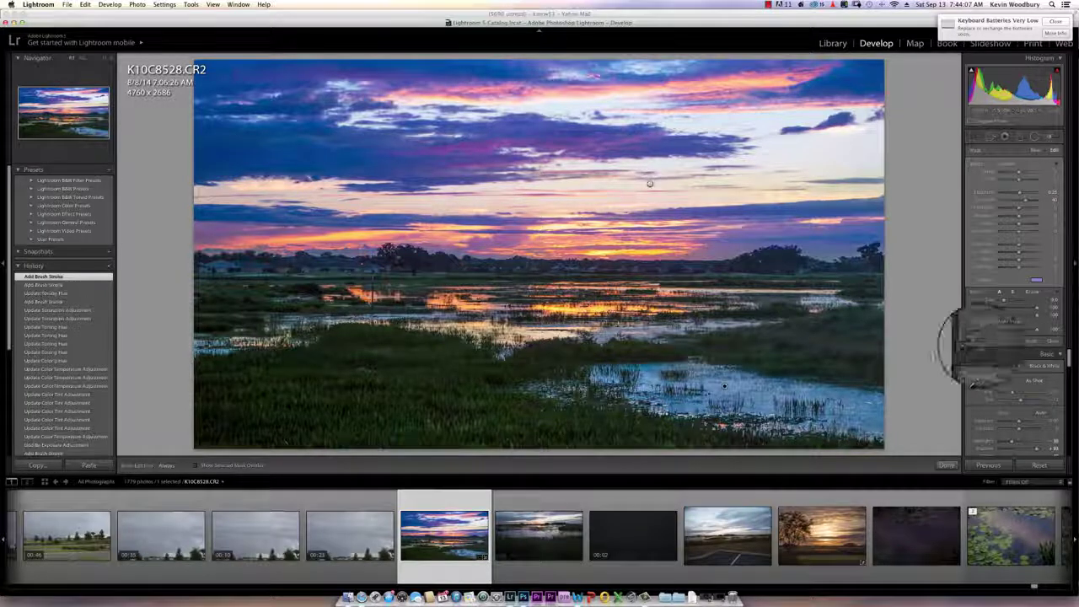
Change the water mask's tint color to a strong red, trying magenta-pink first
{"action": "left_click", "coordinate": [1035, 279]}
{"action": "left_click_drag", "start_coordinate": [994, 294], "coordinate": [1002, 286]}
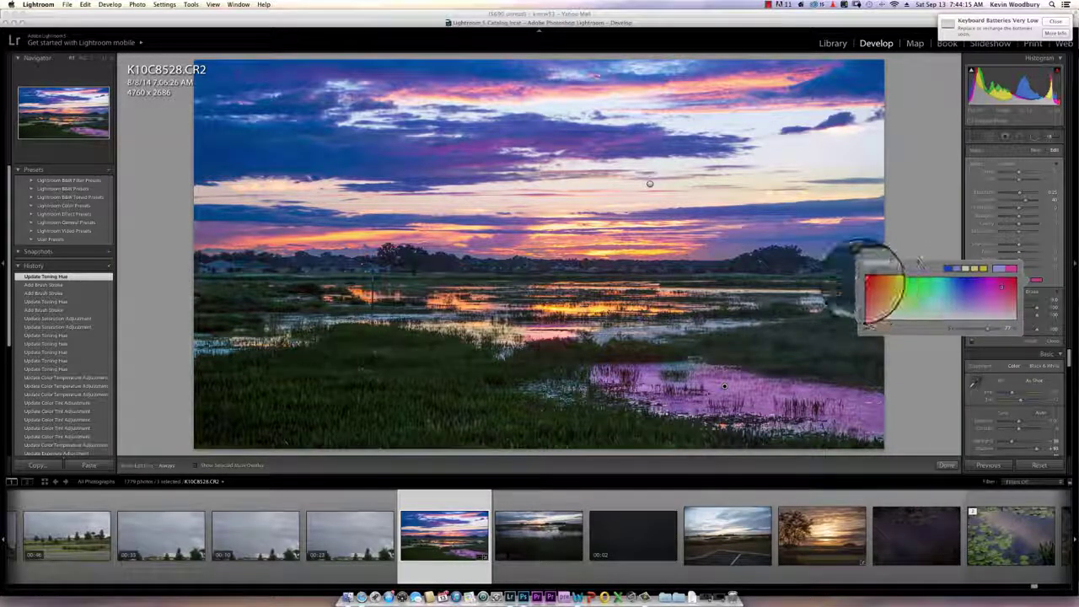
{"action": "left_click_drag", "start_coordinate": [866, 321], "coordinate": [868, 279]}
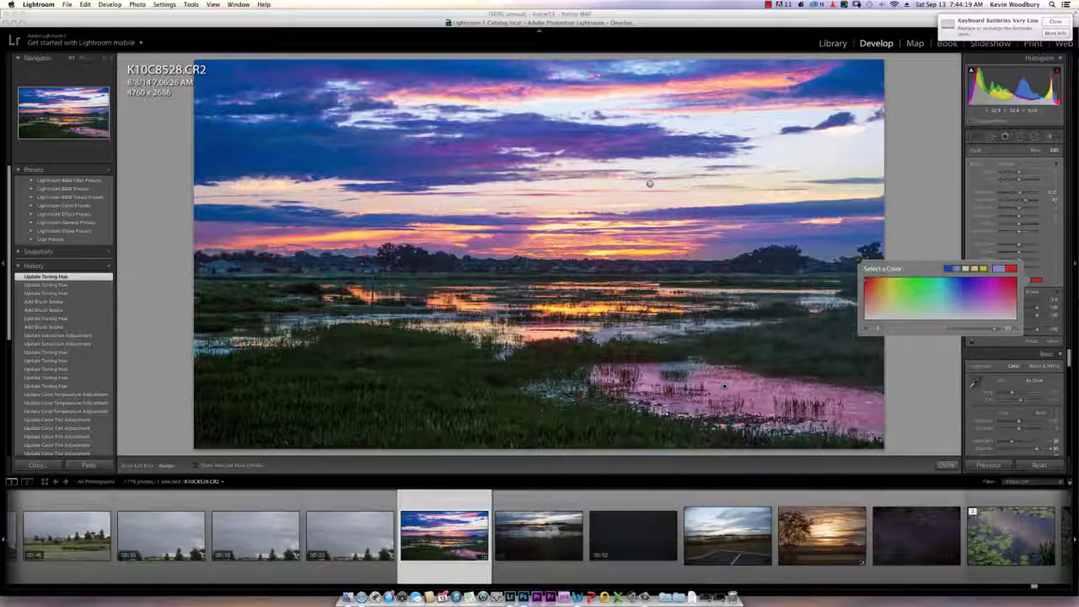
{"action": "left_click", "coordinate": [861, 262]}
Extend the red-tinted mask over the water channels in the middle of the marsh with the edit pins hidden while painting
{"action": "key", "text": "h"}
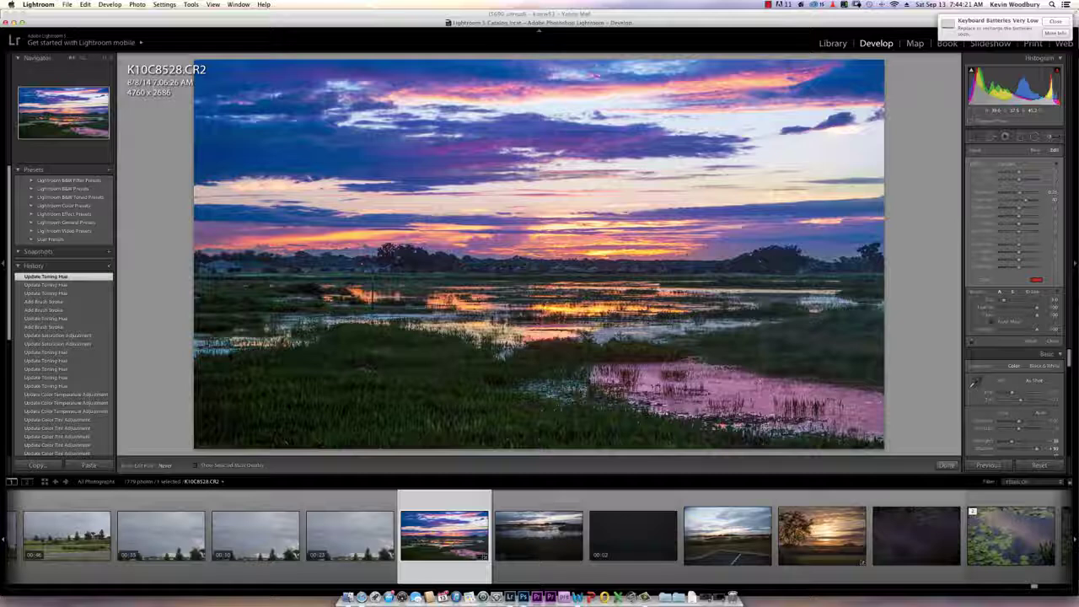
{"action": "left_click_drag", "start_coordinate": [835, 300], "coordinate": [823, 291]}
{"action": "key", "text": "h"}
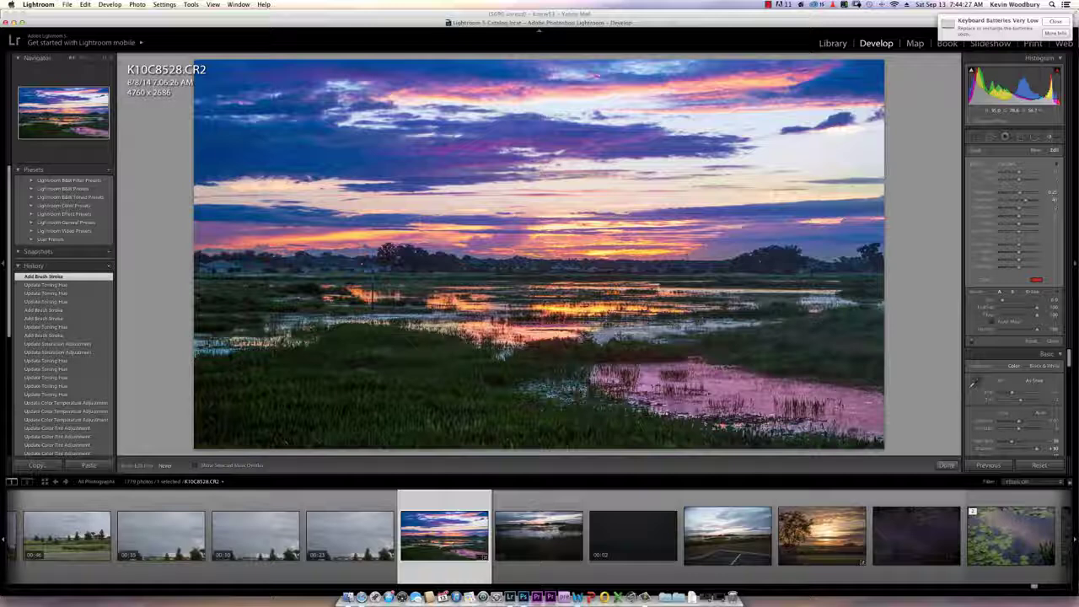
{"action": "left_click", "coordinate": [724, 386]}
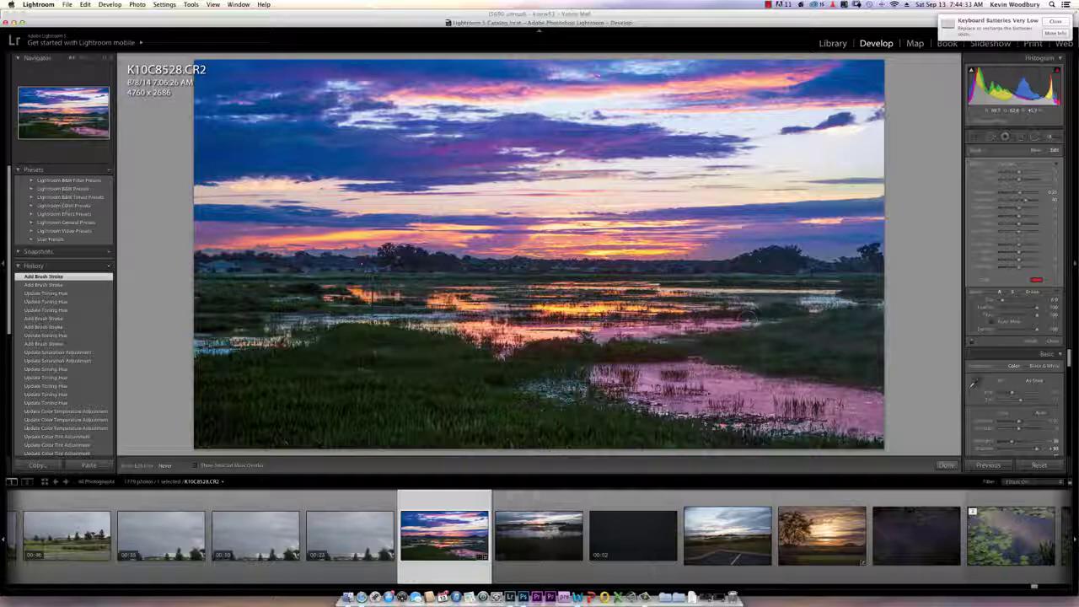
{"action": "left_click_drag", "start_coordinate": [749, 318], "coordinate": [755, 320]}
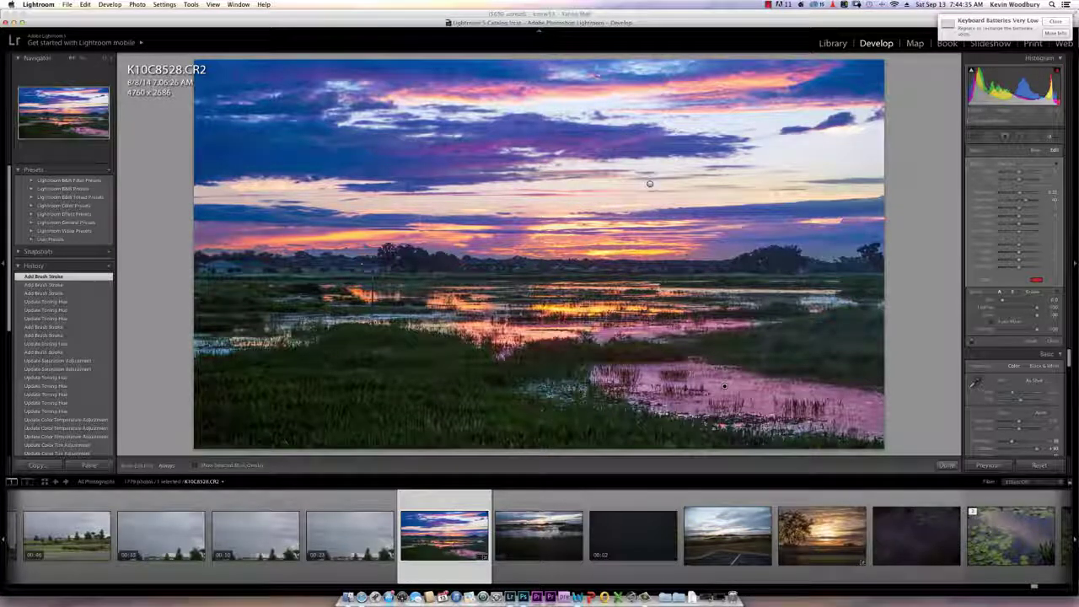
Start a new brush mask on the far-left water channel, tint it vivid violet-blue, and adjust the mask's overall effect amount
{"action": "left_click", "coordinate": [1035, 150]}
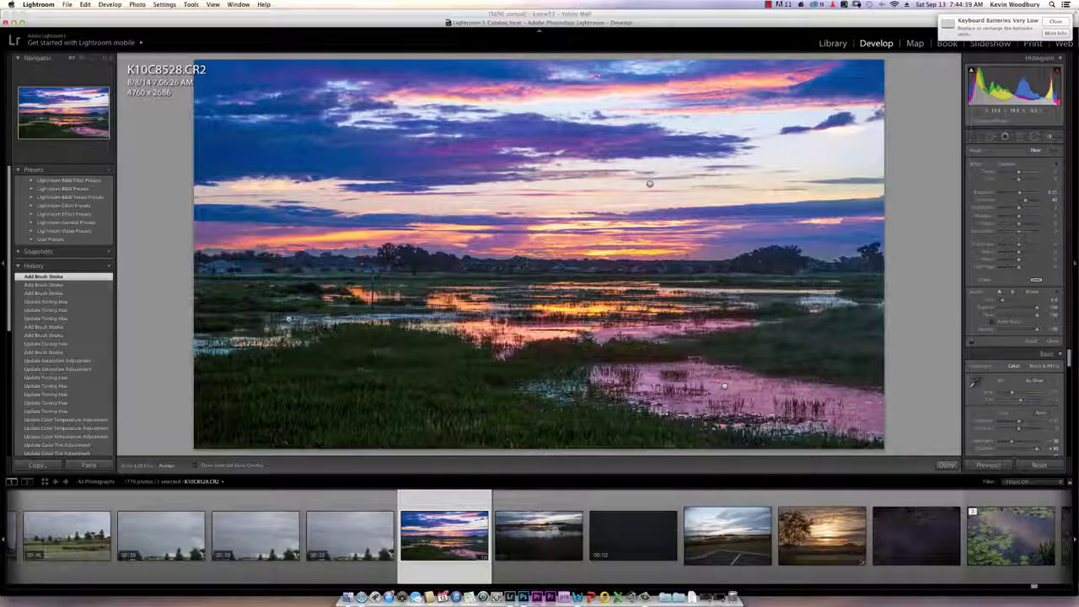
{"action": "left_click", "coordinate": [290, 321]}
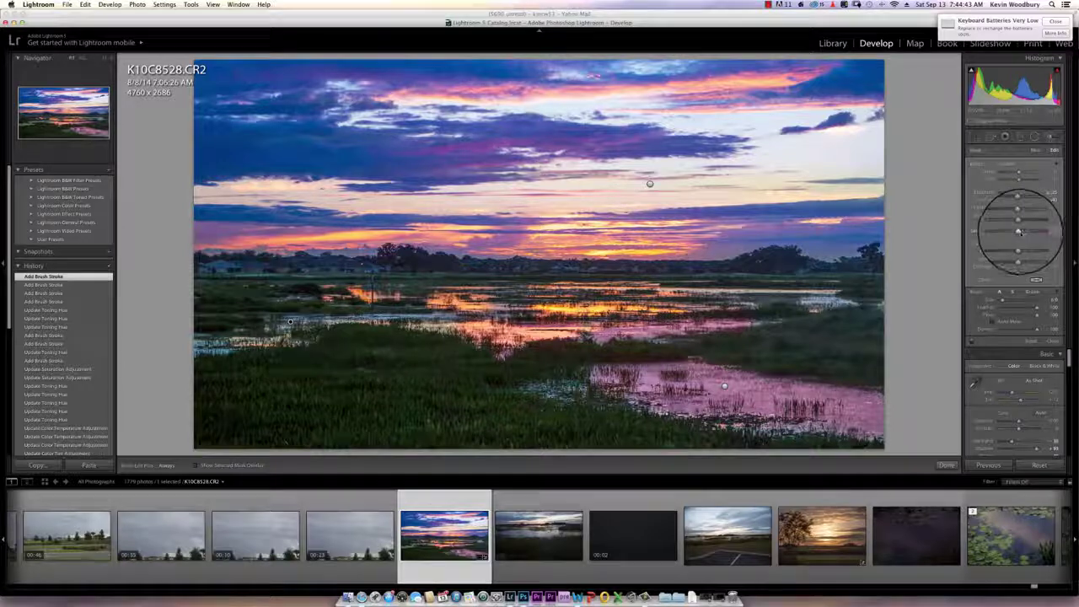
{"action": "left_click", "coordinate": [1037, 283]}
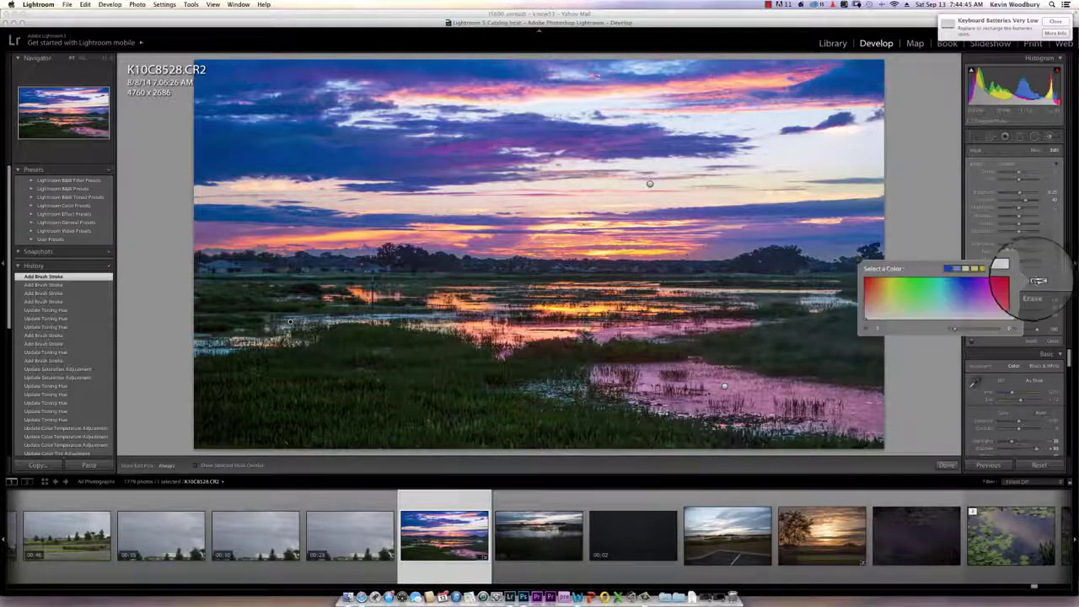
{"action": "left_click", "coordinate": [969, 280]}
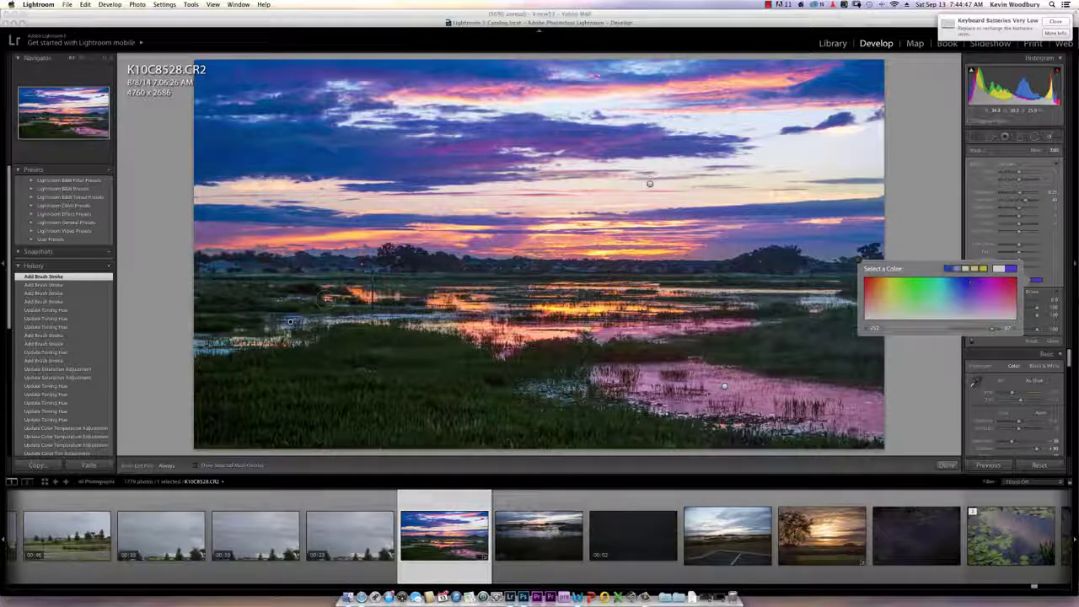
{"action": "left_click", "coordinate": [291, 320]}
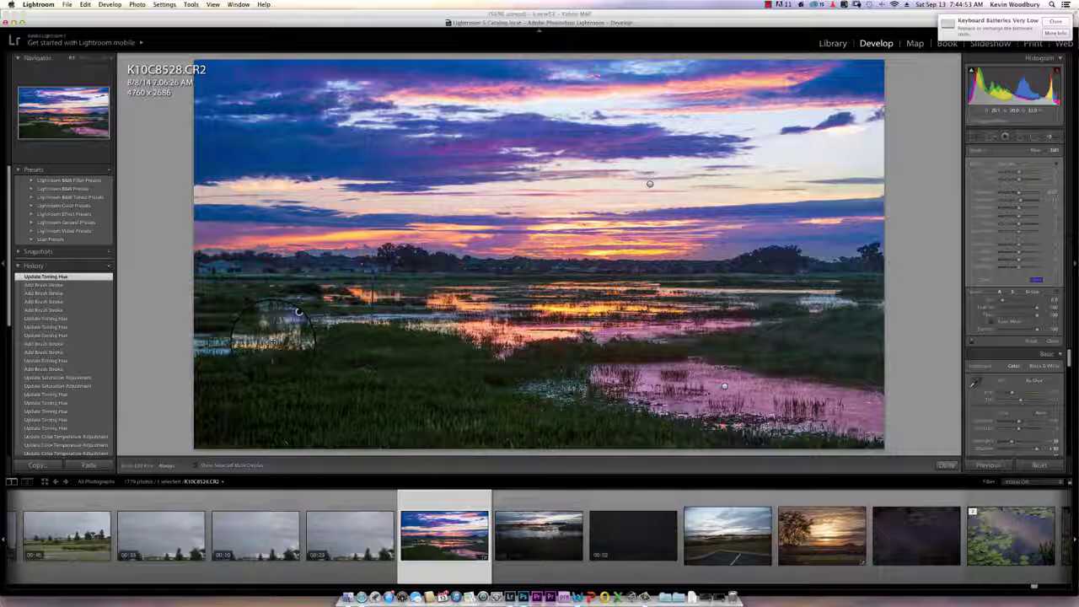
{"action": "left_click_drag", "start_coordinate": [291, 321], "coordinate": [251, 325]}
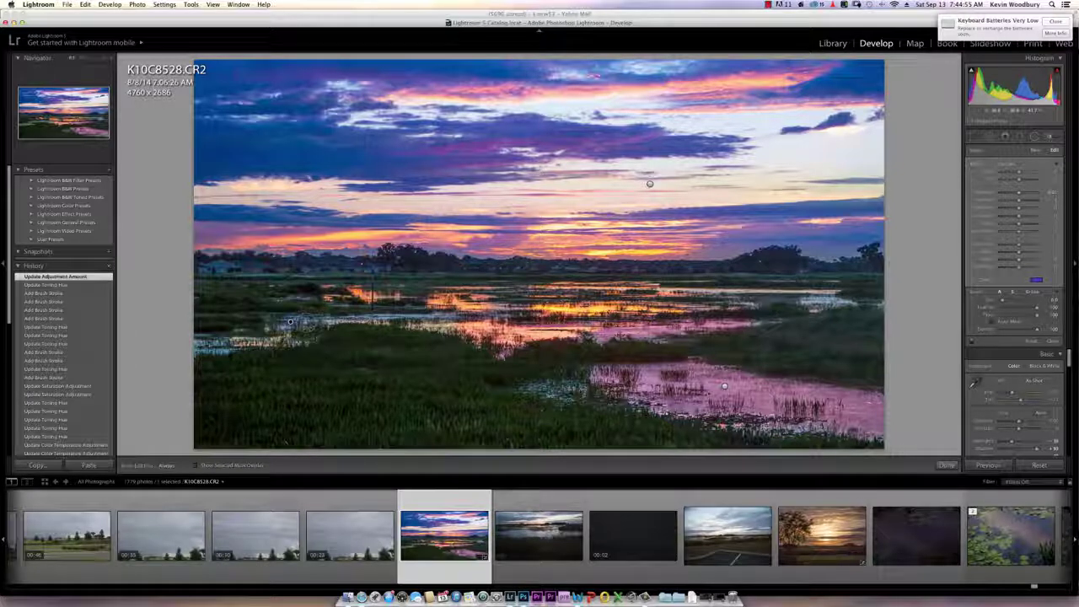
Paint the blue-tinted mask over the left and middle water channels, hiding the edit pins to check the strokes
{"action": "key", "text": "h"}
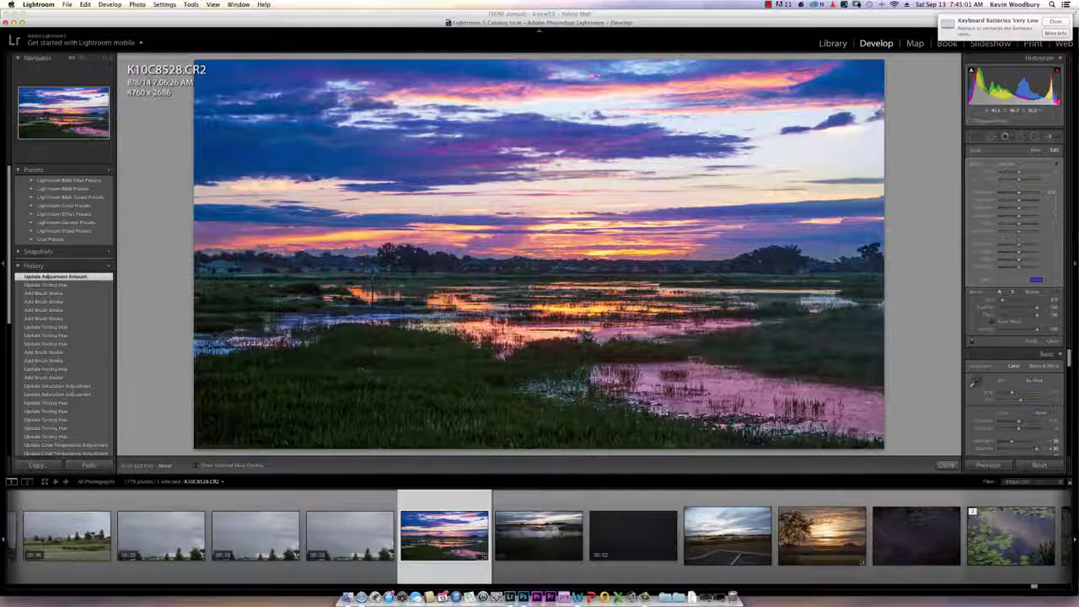
{"action": "left_click", "coordinate": [650, 184]}
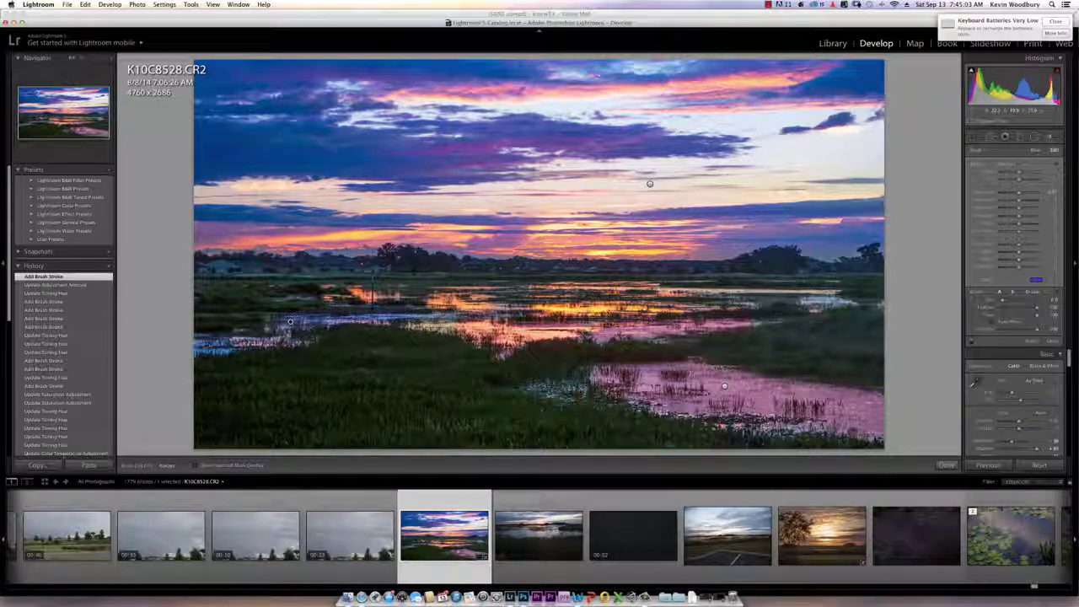
{"action": "key", "text": "h"}
{"action": "key", "text": "h"}
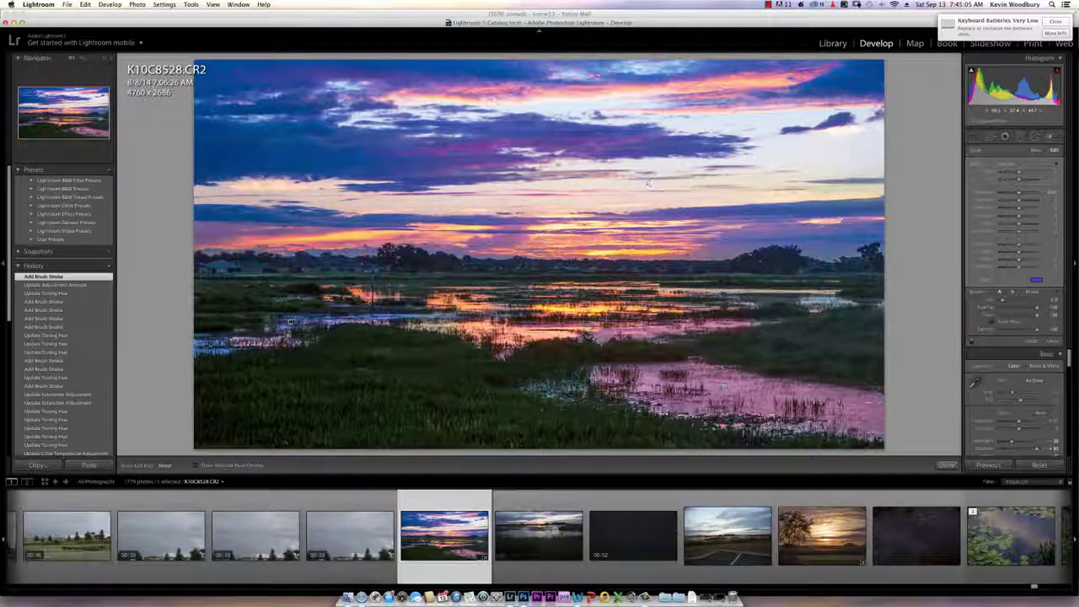
{"action": "left_click", "coordinate": [650, 184]}
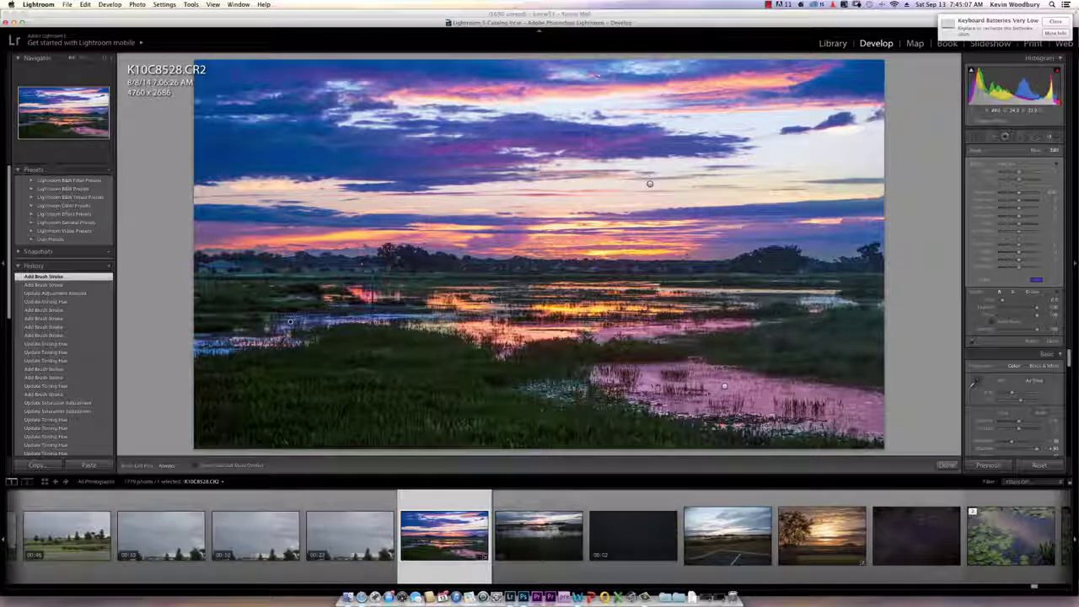
{"action": "key", "text": "h"}
{"action": "key", "text": "h"}
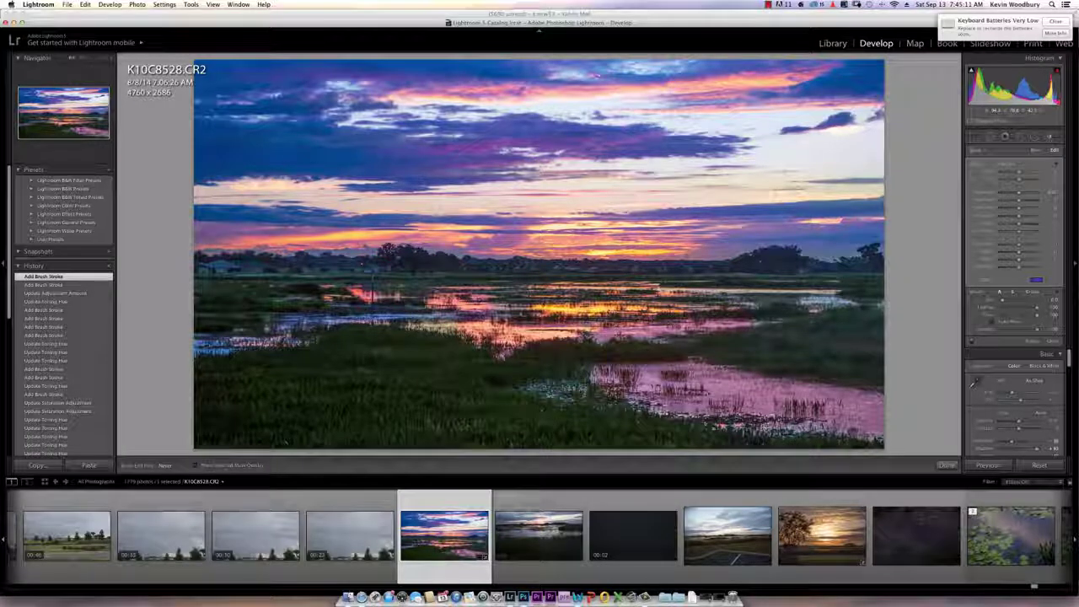
{"action": "key", "text": "h"}
{"action": "key", "text": "h"}
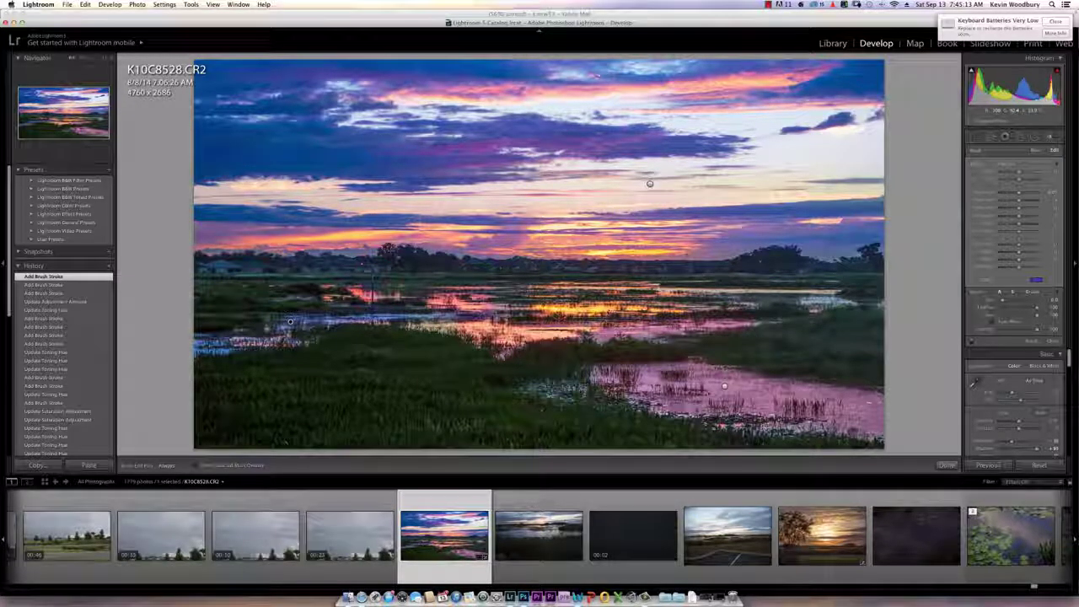
{"action": "key", "text": "h"}
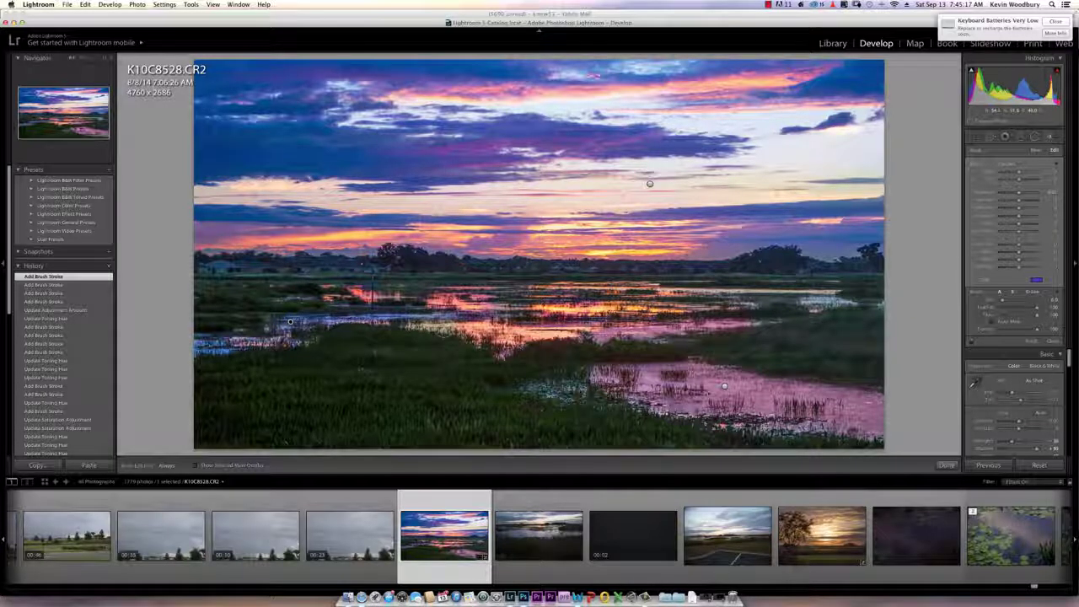
{"action": "key", "text": "h"}
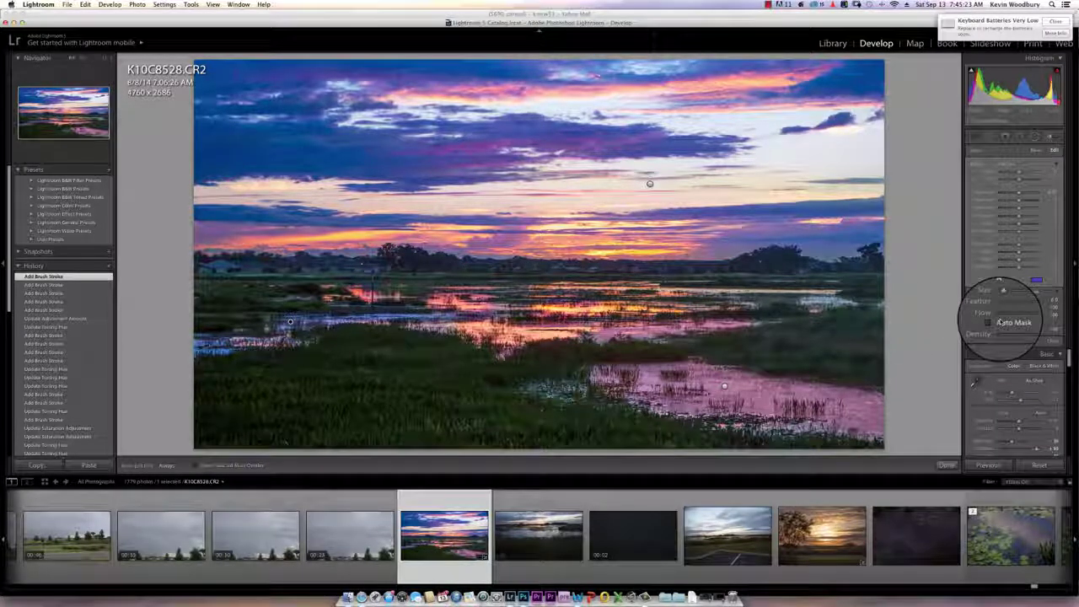
Start a new untinted brush mask on the dark grass at the marsh's right side and lower its Exposure
{"action": "left_click", "coordinate": [1035, 151]}
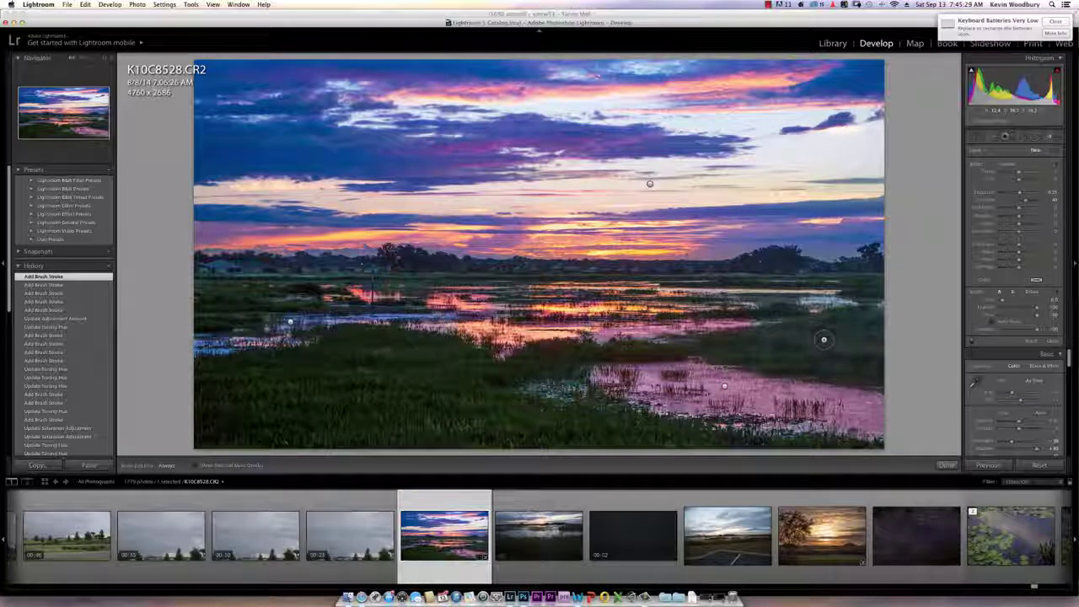
{"action": "left_click", "coordinate": [824, 340]}
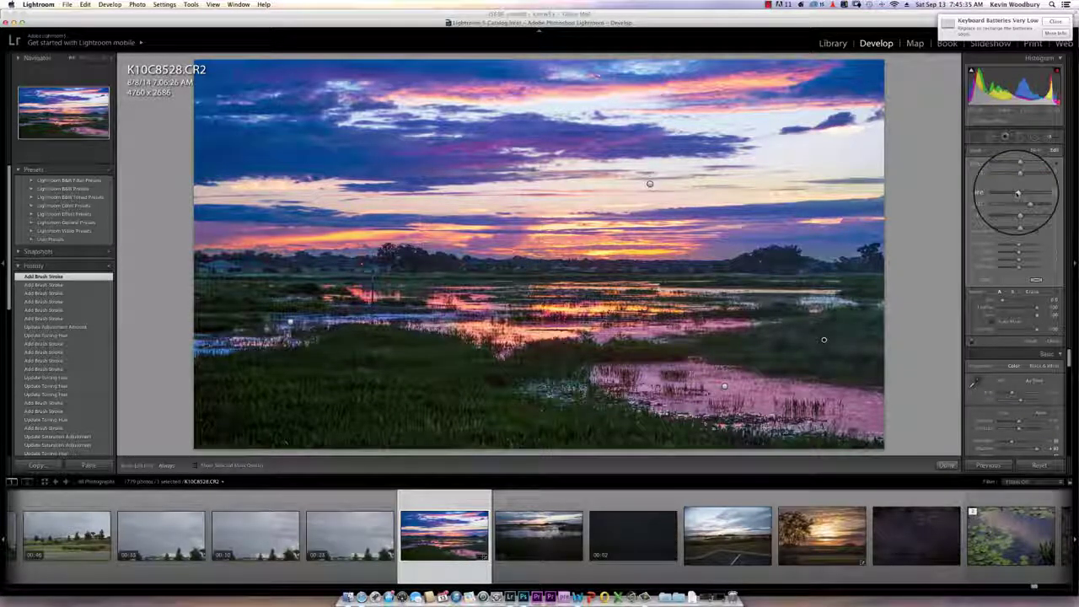
{"action": "left_click_drag", "start_coordinate": [1019, 193], "coordinate": [1018, 193]}
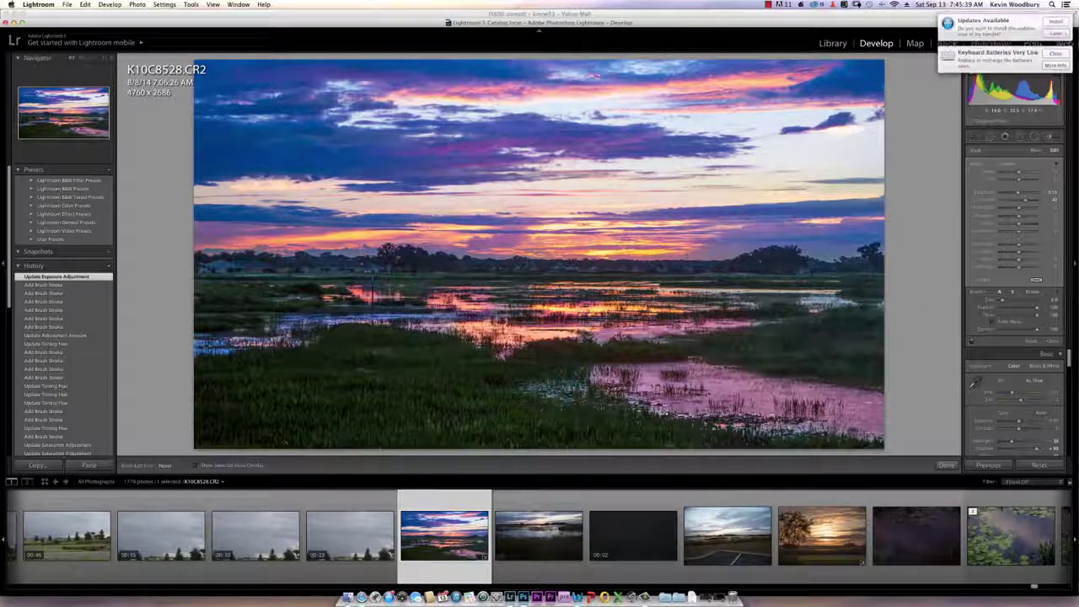
Paint the darkening mask over the right-hand, foreground and far-left grass, toggling the edit pins to check the strokes
{"action": "key", "text": "h"}
{"action": "mouse_move", "coordinate": [857, 368]}
{"action": "left_mouse_down"}
{"action": "mouse_move", "coordinate": [868, 297]}
{"action": "mouse_move", "coordinate": [755, 272]}
{"action": "mouse_move", "coordinate": [704, 280]}
{"action": "left_mouse_up"}
{"action": "key", "text": "h"}
{"action": "key", "text": "h"}
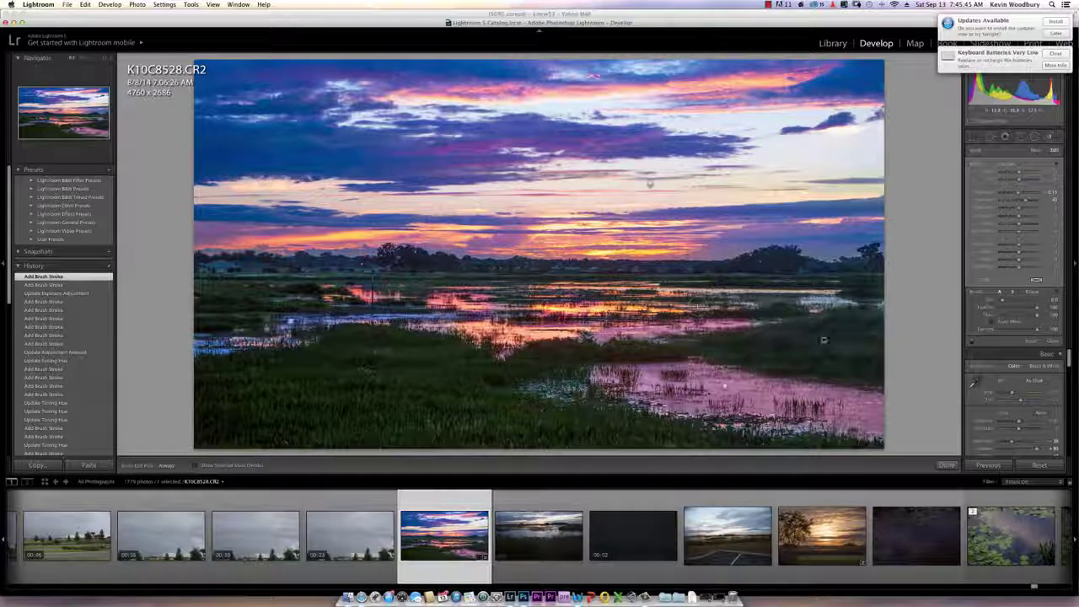
{"action": "key", "text": "h"}
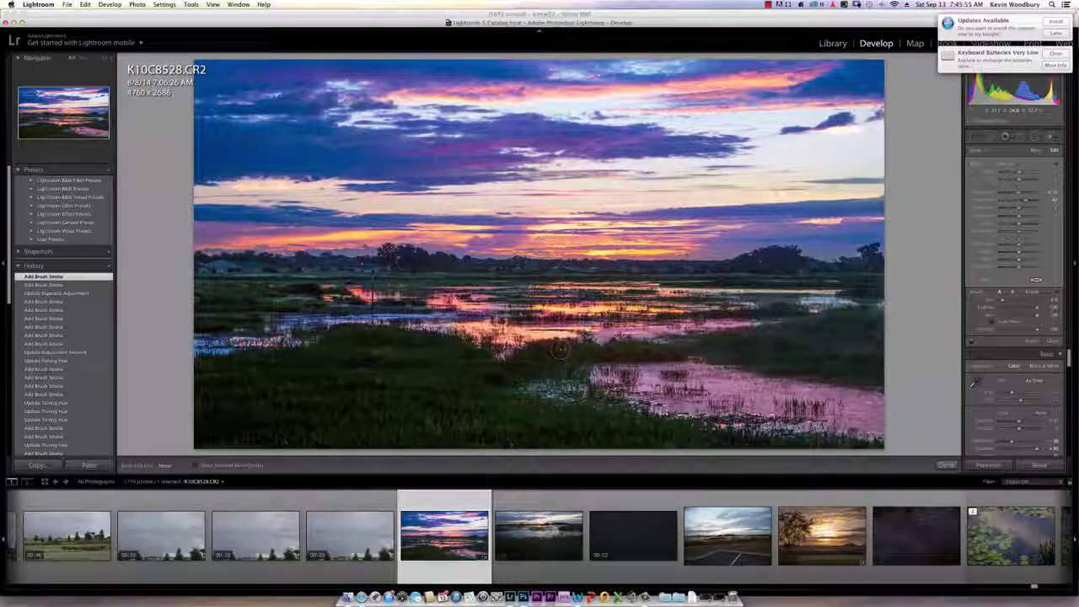
{"action": "mouse_move", "coordinate": [482, 420]}
{"action": "left_mouse_down"}
{"action": "mouse_move", "coordinate": [446, 426]}
{"action": "mouse_move", "coordinate": [468, 421]}
{"action": "left_mouse_up"}
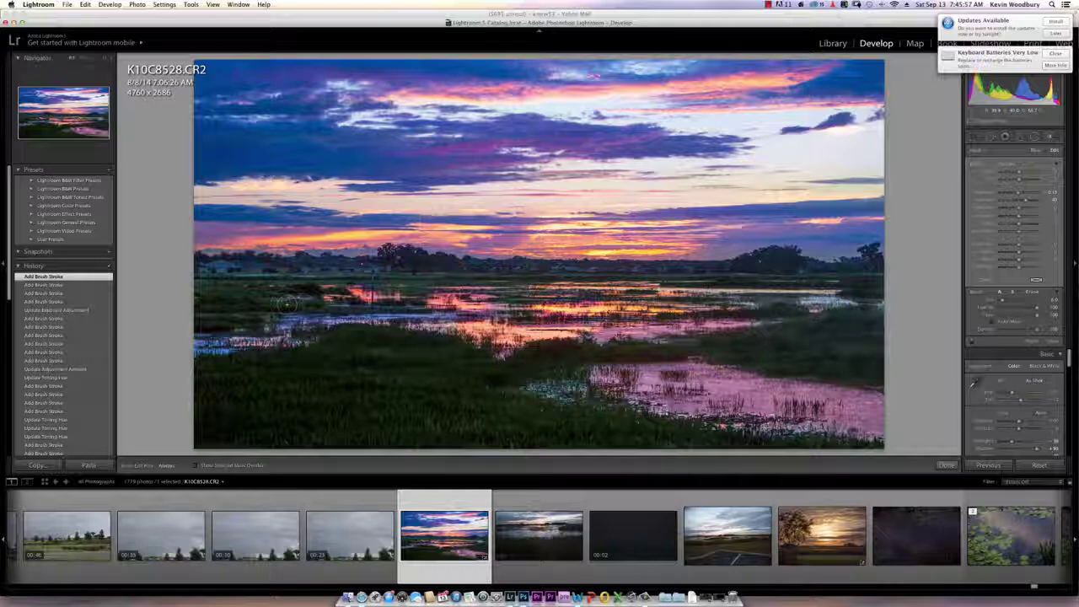
{"action": "key", "text": "h"}
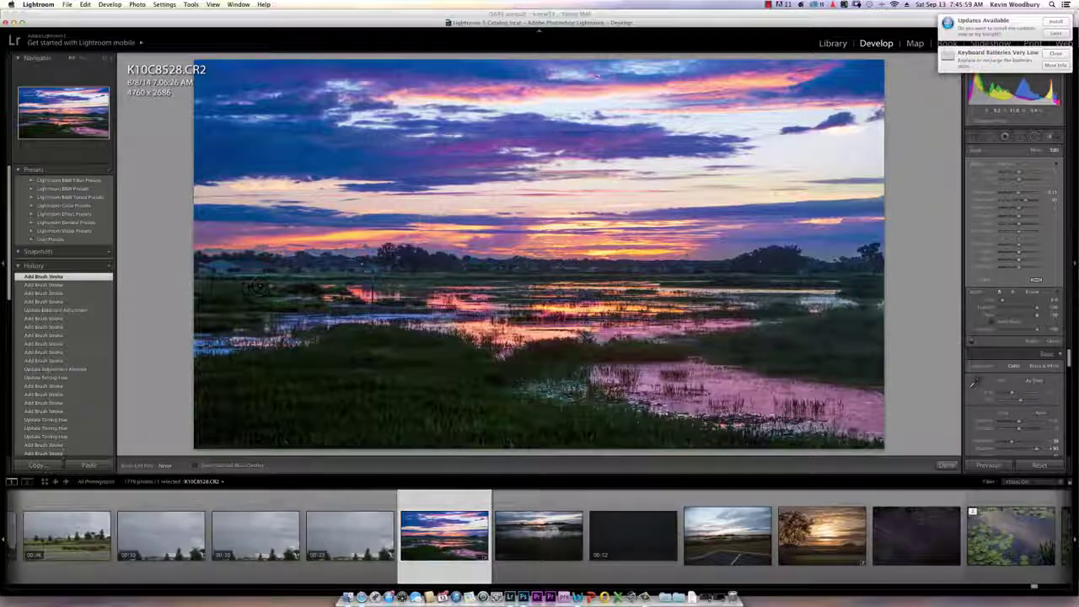
{"action": "key", "text": "h"}
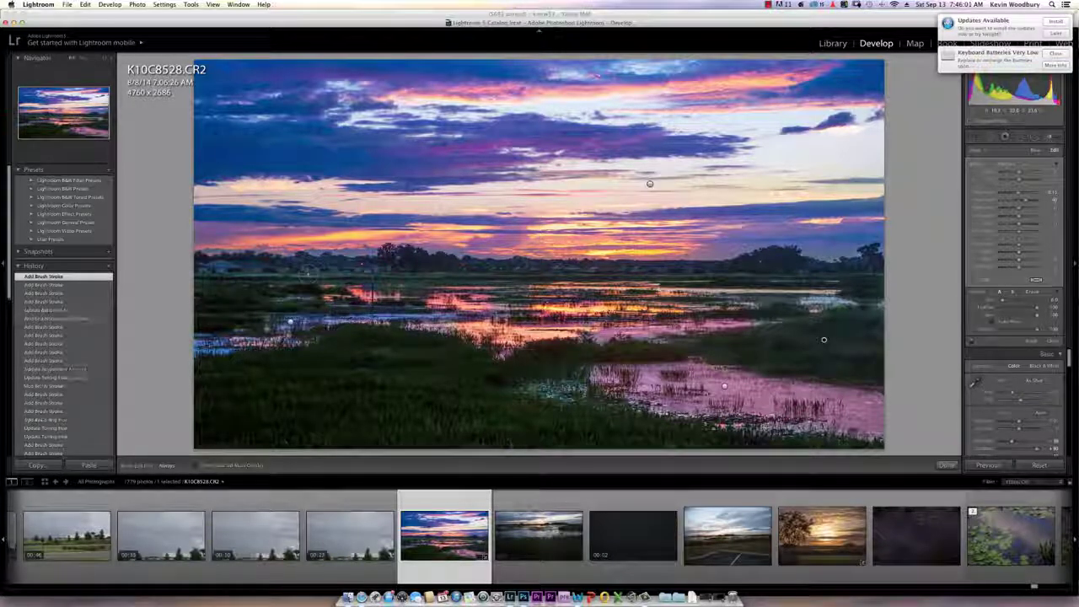
{"action": "key", "text": "h"}
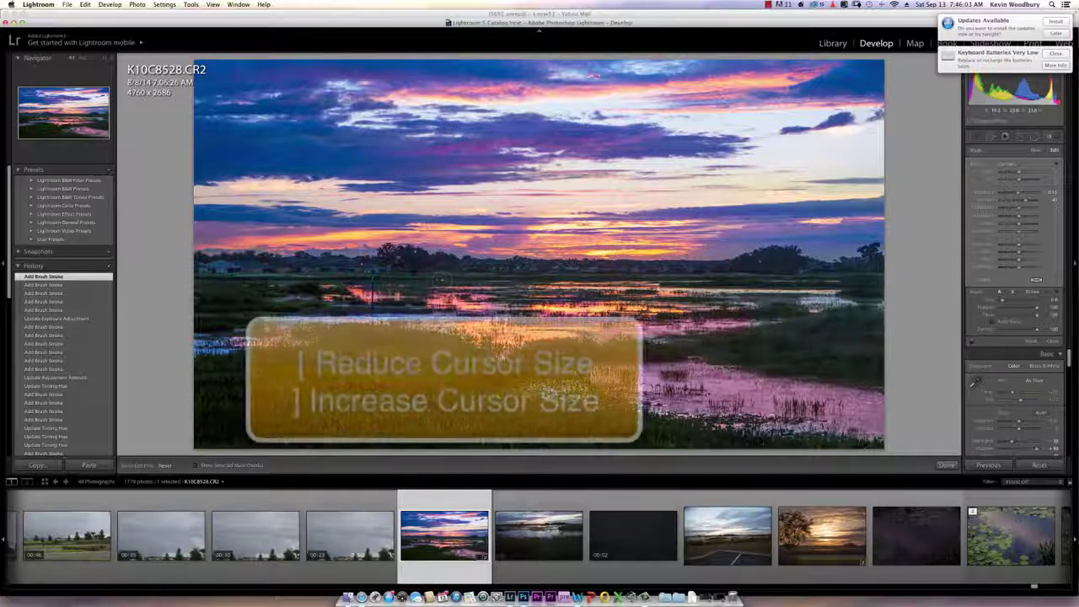
{"action": "key", "text": "h"}
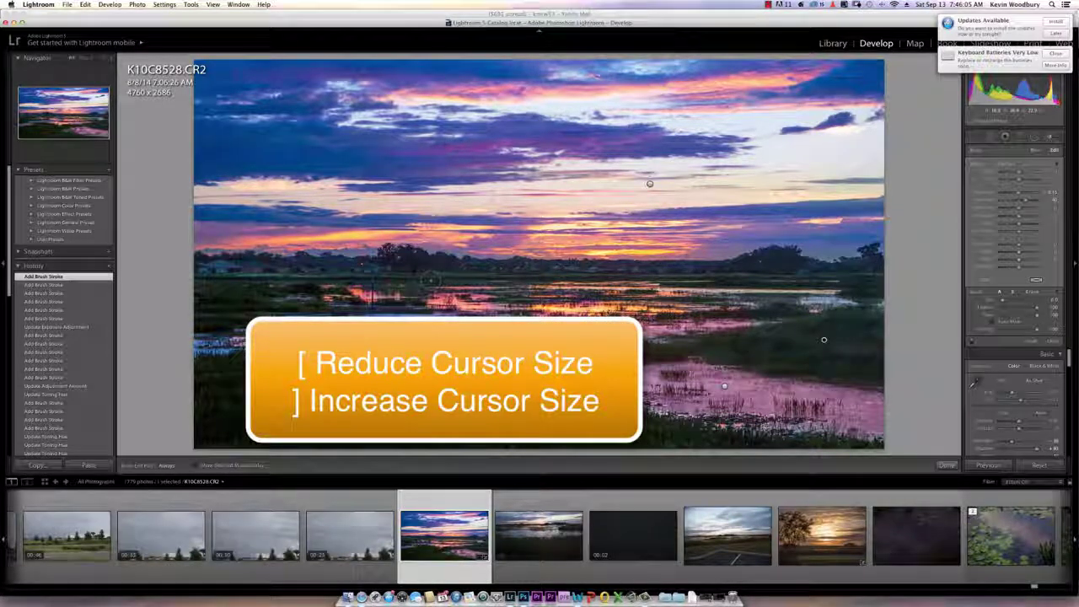
Enlarge the brush and fine-tune the grass mask's Exposure
{"action": "key", "text": "bracketright"}
{"action": "key", "text": "bracketright"}
{"action": "key", "text": "bracketright"}
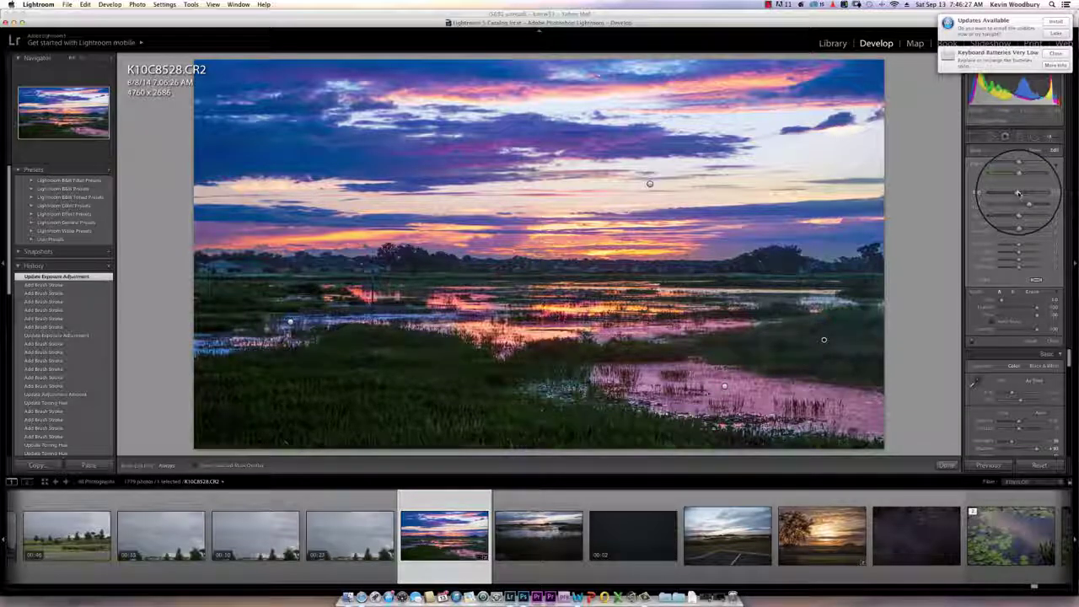
{"action": "left_click_drag", "start_coordinate": [1017, 193], "coordinate": [1019, 193]}
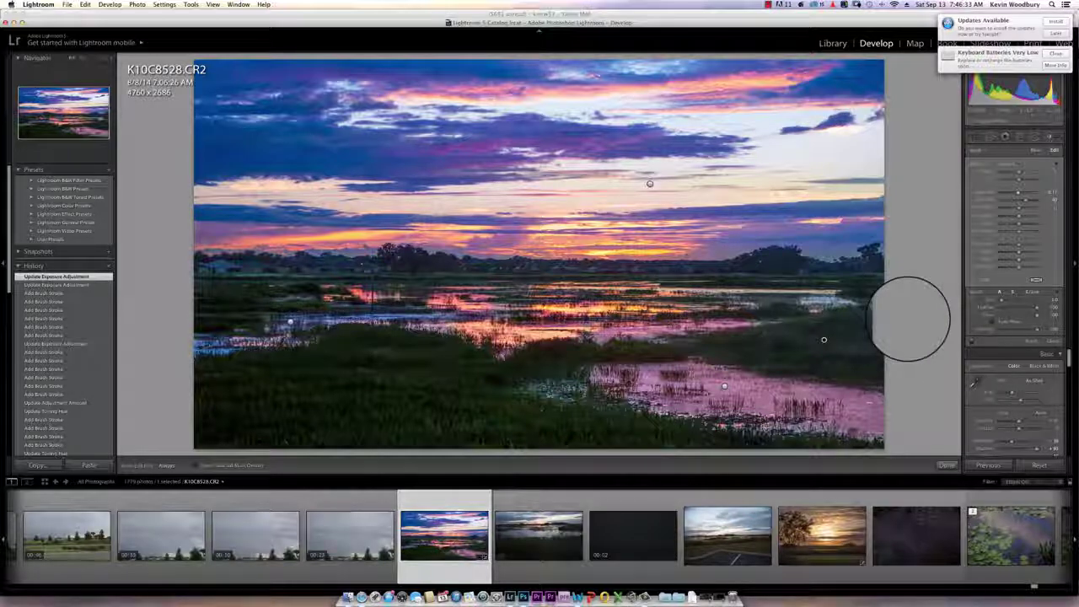
Select the sky mask and change its tint to a pale violet-blue, trying a near-neutral color first
{"action": "left_click", "coordinate": [650, 183]}
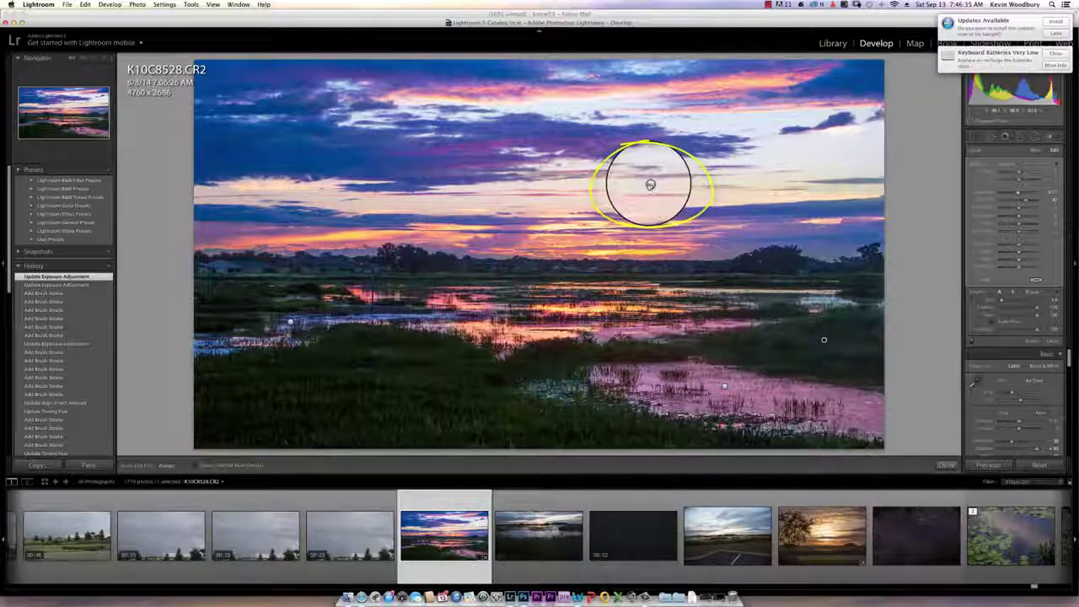
{"action": "left_click", "coordinate": [649, 183]}
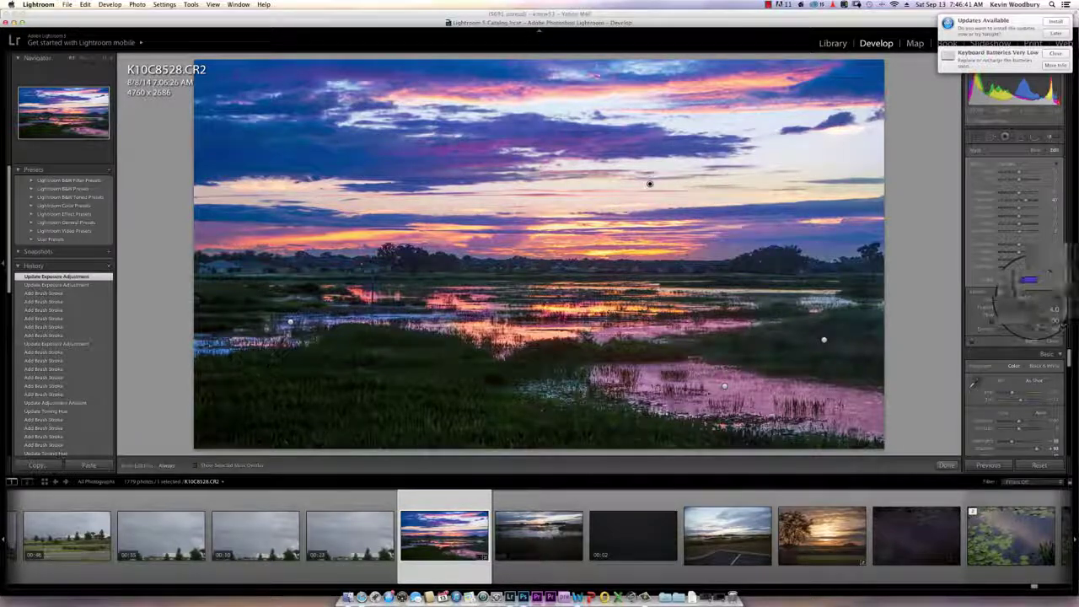
{"action": "left_click", "coordinate": [1036, 281]}
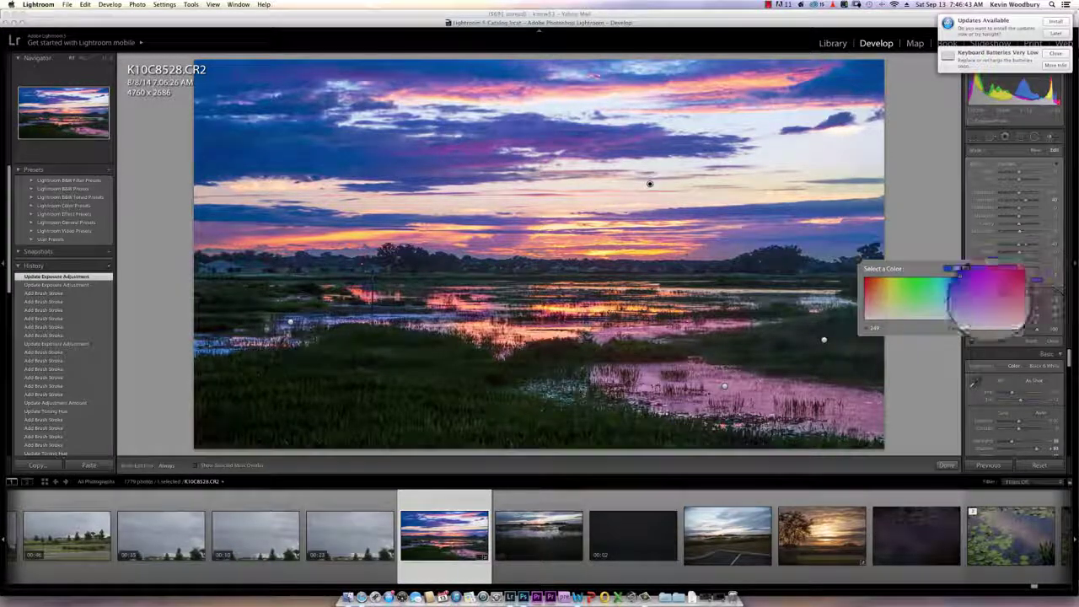
{"action": "left_click", "coordinate": [999, 318]}
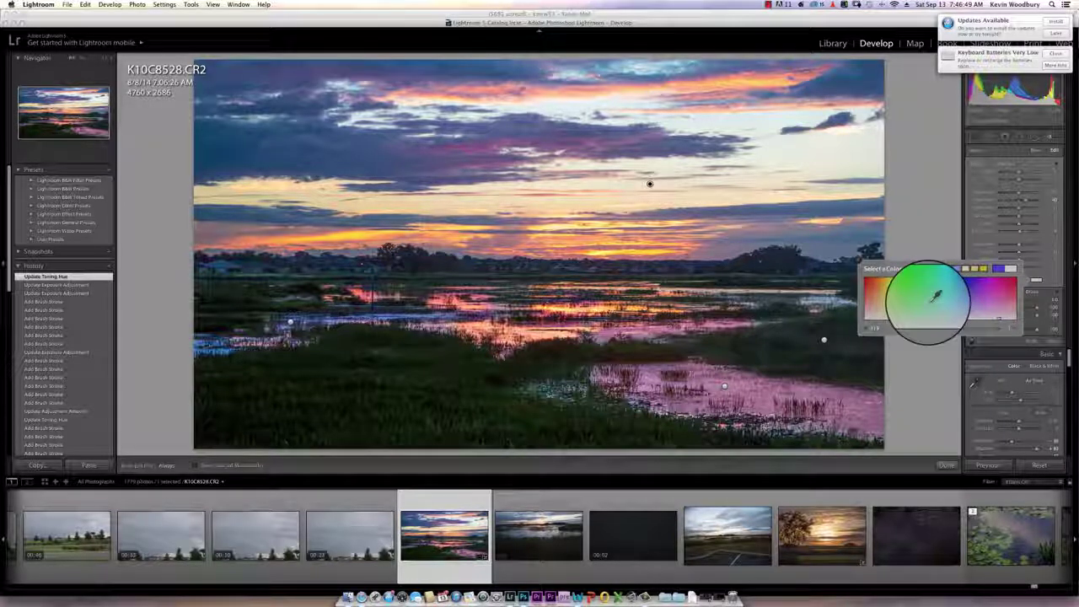
{"action": "mouse_move", "coordinate": [935, 295]}
{"action": "left_mouse_down"}
{"action": "mouse_move", "coordinate": [923, 299]}
{"action": "mouse_move", "coordinate": [971, 300]}
{"action": "mouse_move", "coordinate": [919, 297]}
{"action": "left_mouse_up"}
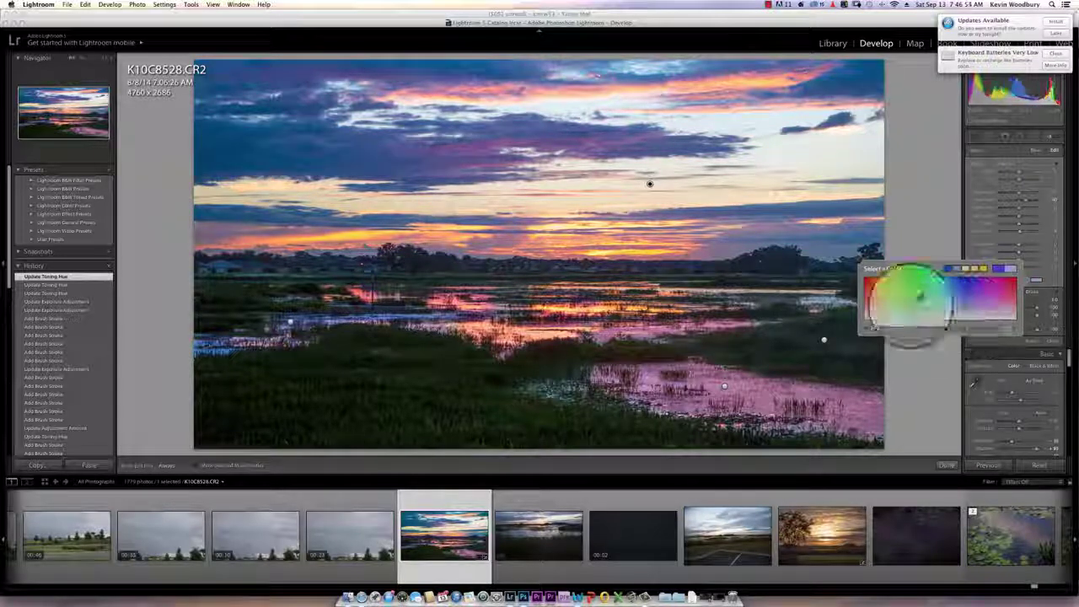
{"action": "left_click", "coordinate": [862, 263]}
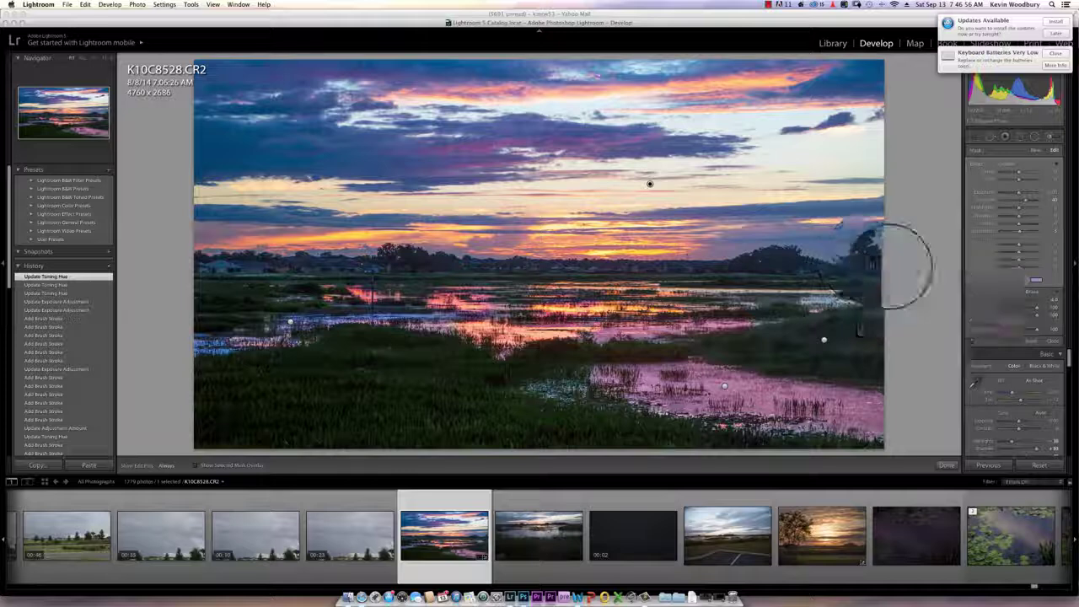
Try deleting the sky mask by its edit pin, and undo the deletion
{"action": "left_click", "coordinate": [823, 341]}
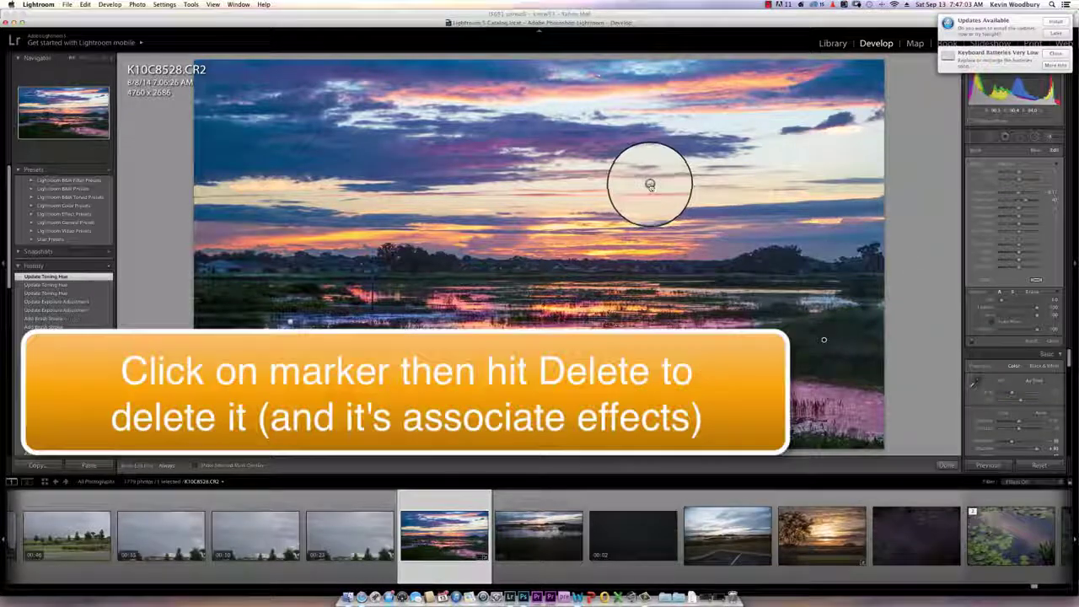
{"action": "left_click", "coordinate": [650, 185]}
{"action": "key", "text": "Delete"}
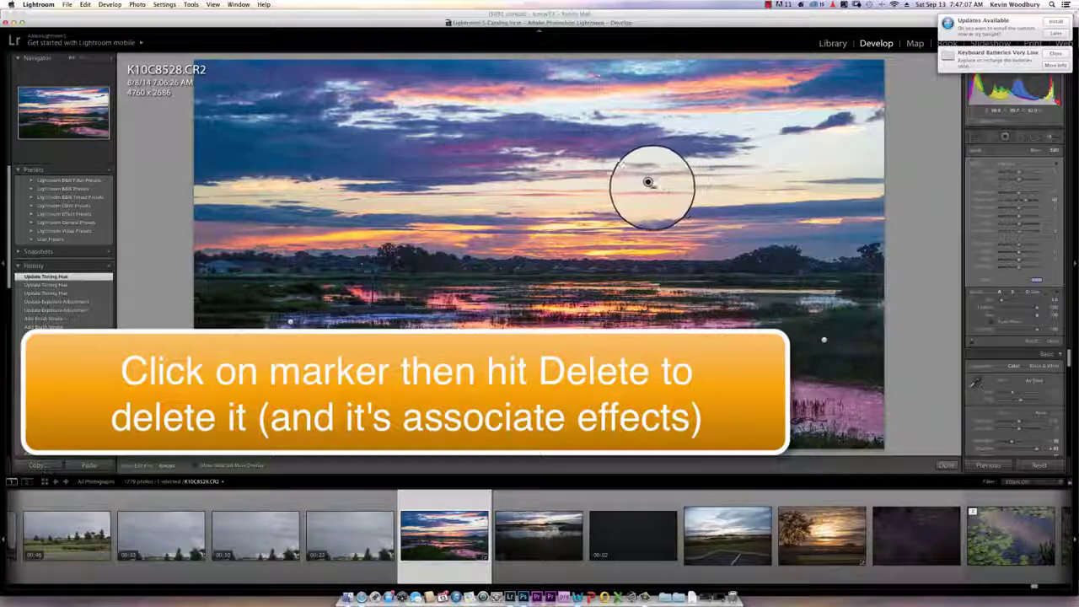
{"action": "key", "text": "super+z"}
{"action": "left_click", "coordinate": [649, 184]}
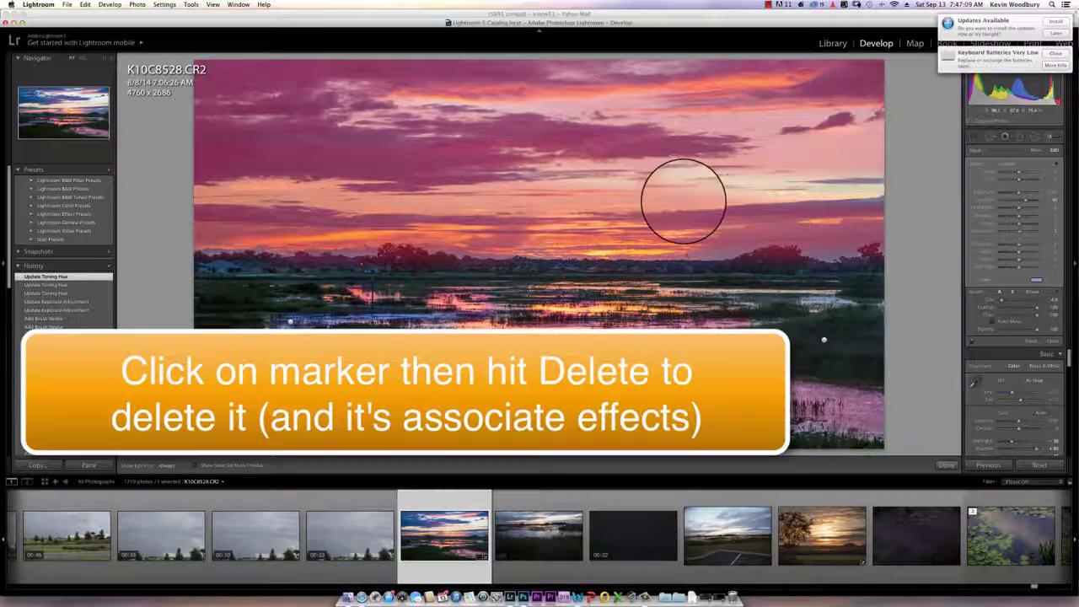
Delete the tinted sky adjustment and the darkening grass adjustment, using the edit pin on the right-hand grass for the latter
{"action": "key", "text": "Delete"}
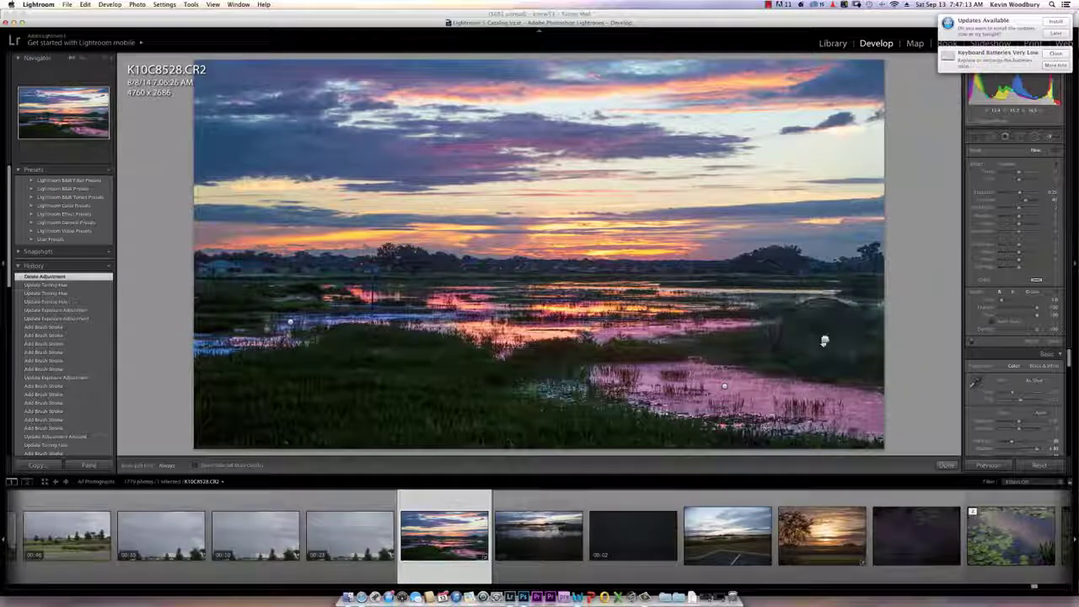
{"action": "left_click", "coordinate": [823, 340]}
{"action": "key", "text": "Delete"}
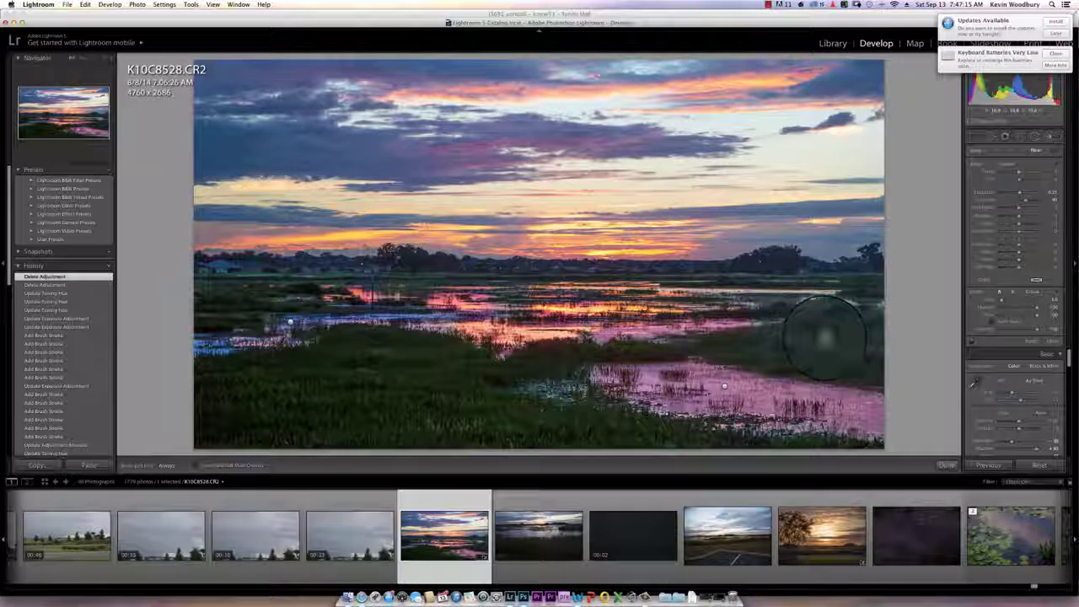
Delete the two remaining water adjustments, the red-tinted one on the foreground pool and the blue-tinted one on the far-left water
{"action": "left_click", "coordinate": [724, 386]}
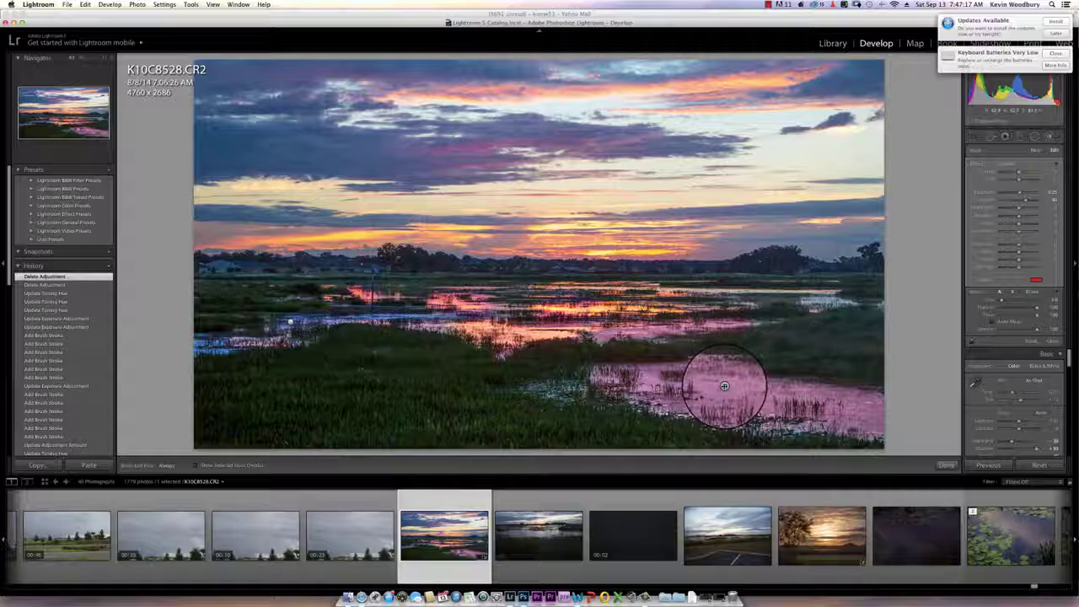
{"action": "key", "text": "Delete"}
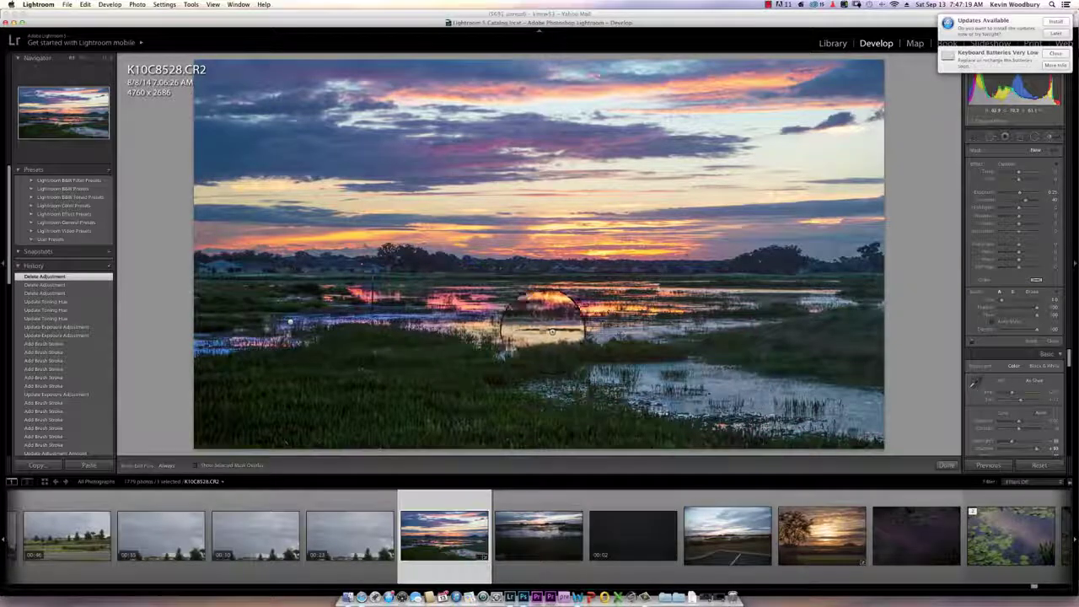
{"action": "left_click", "coordinate": [289, 321]}
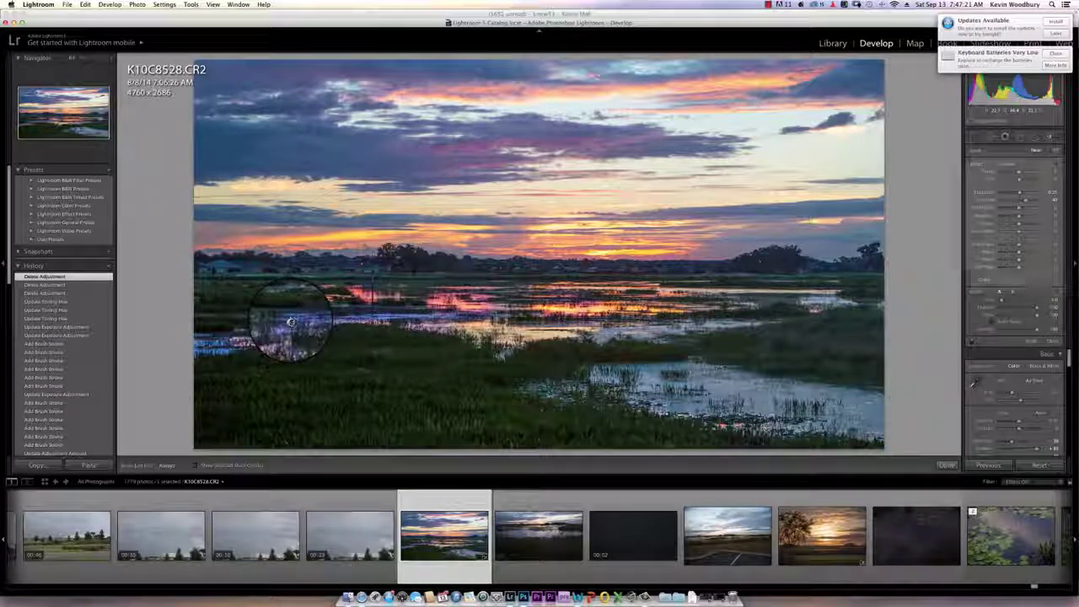
{"action": "key", "text": "Delete"}
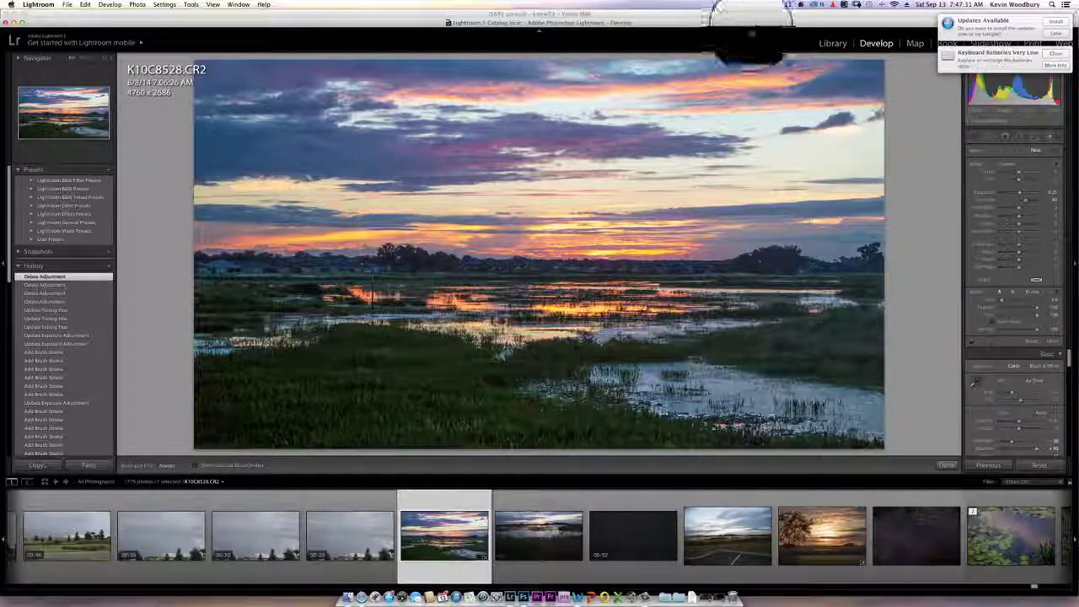
{"action": "left_click", "coordinate": [768, 5]}
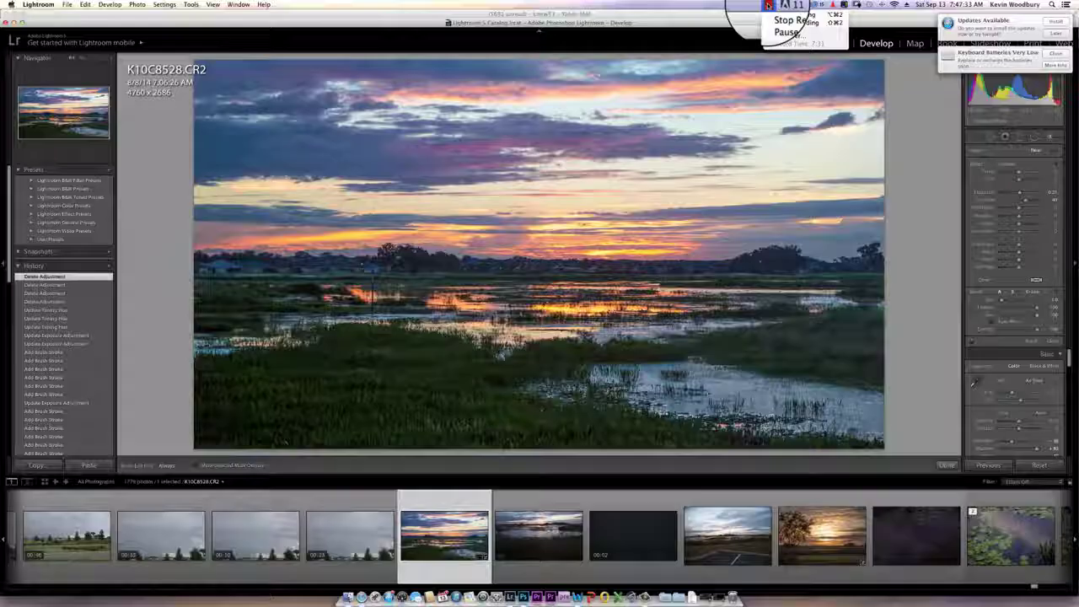